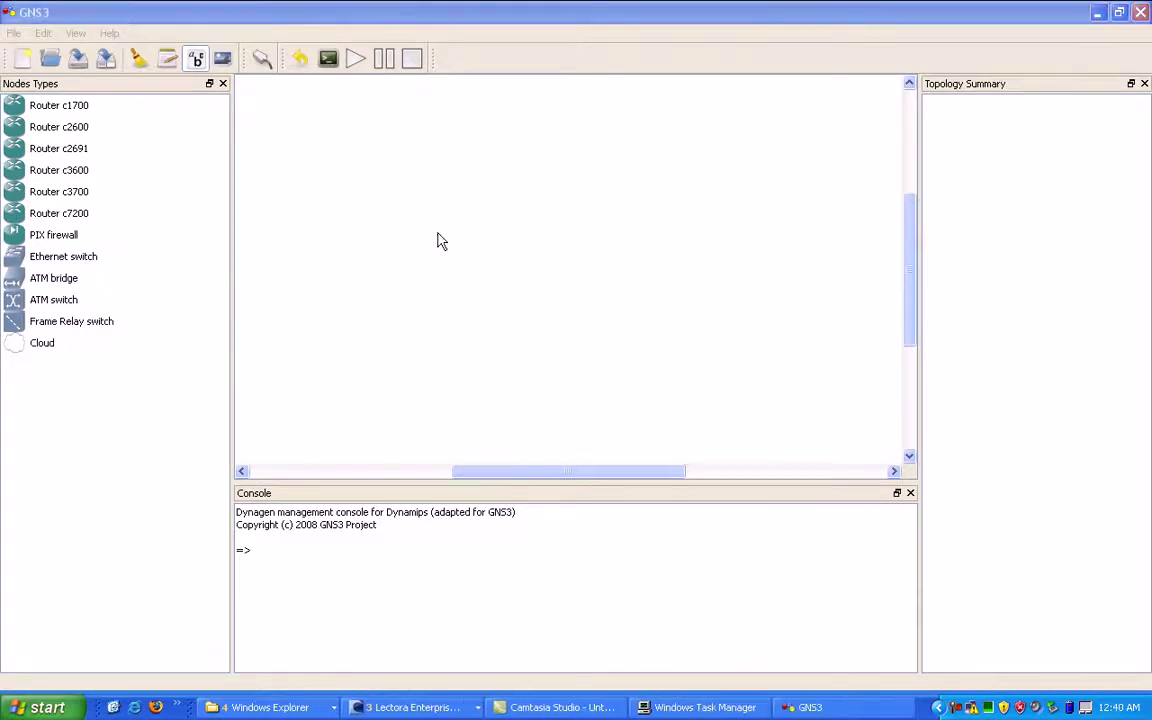
- Create a new project with its project file set to example1 on the Desktop
click(332, 10)
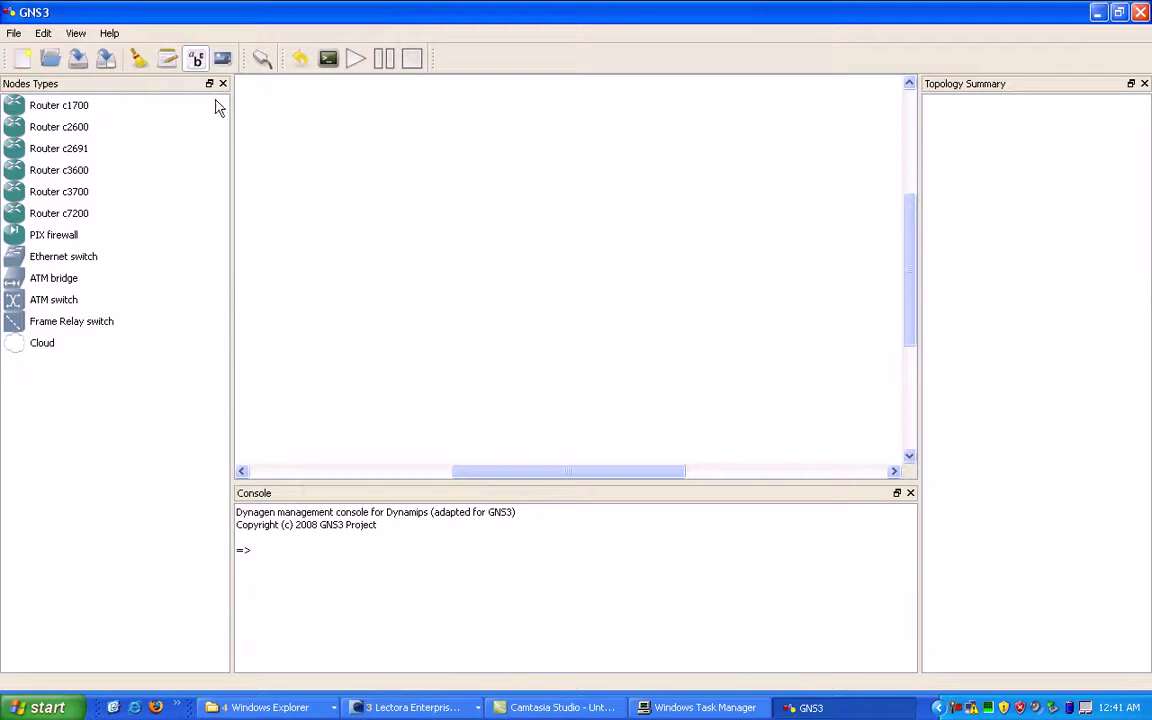
drag(197, 113, 265, 105)
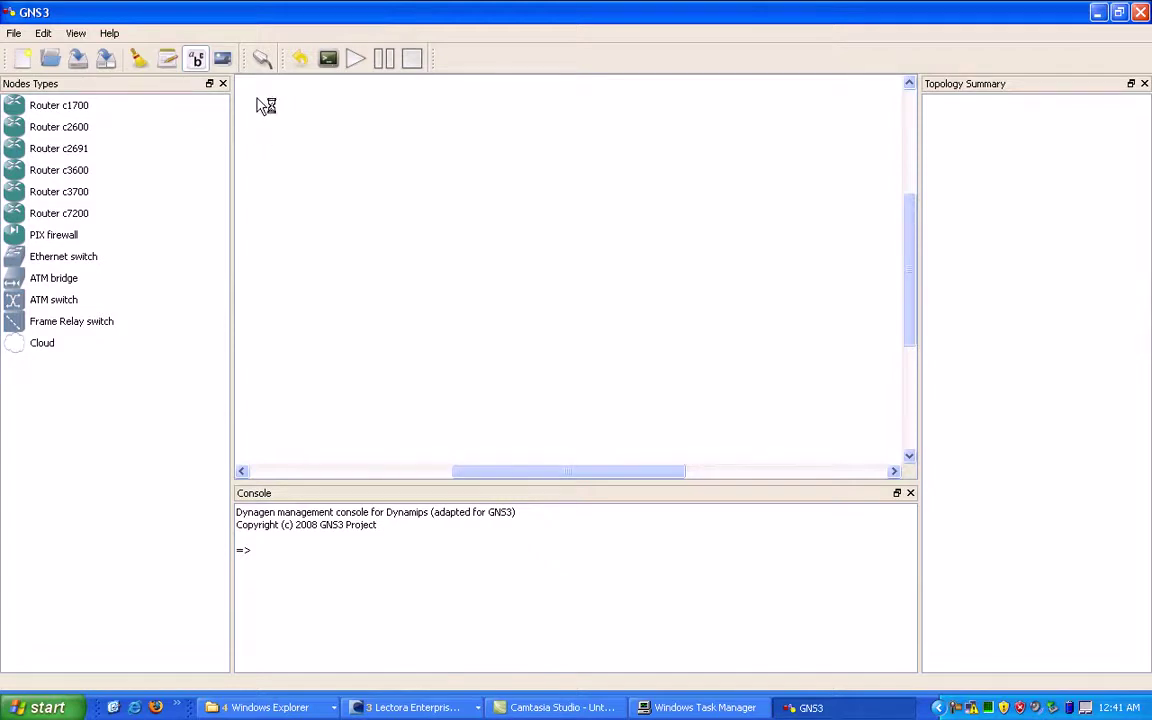
click(14, 34)
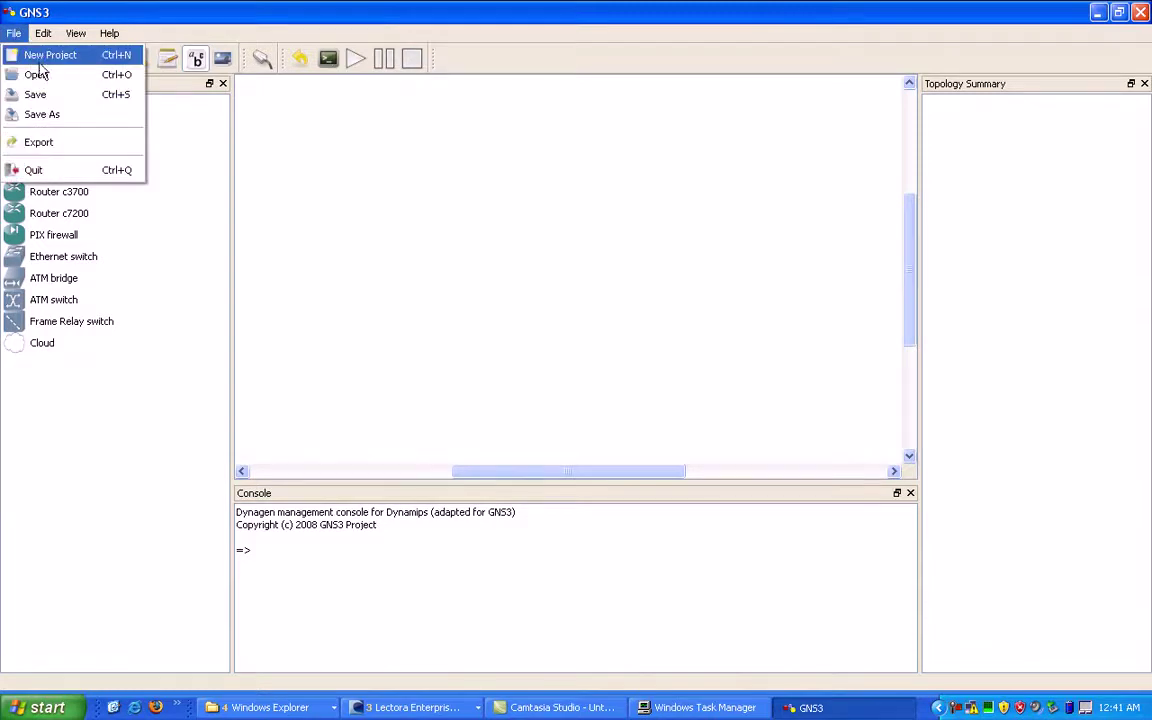
click(40, 57)
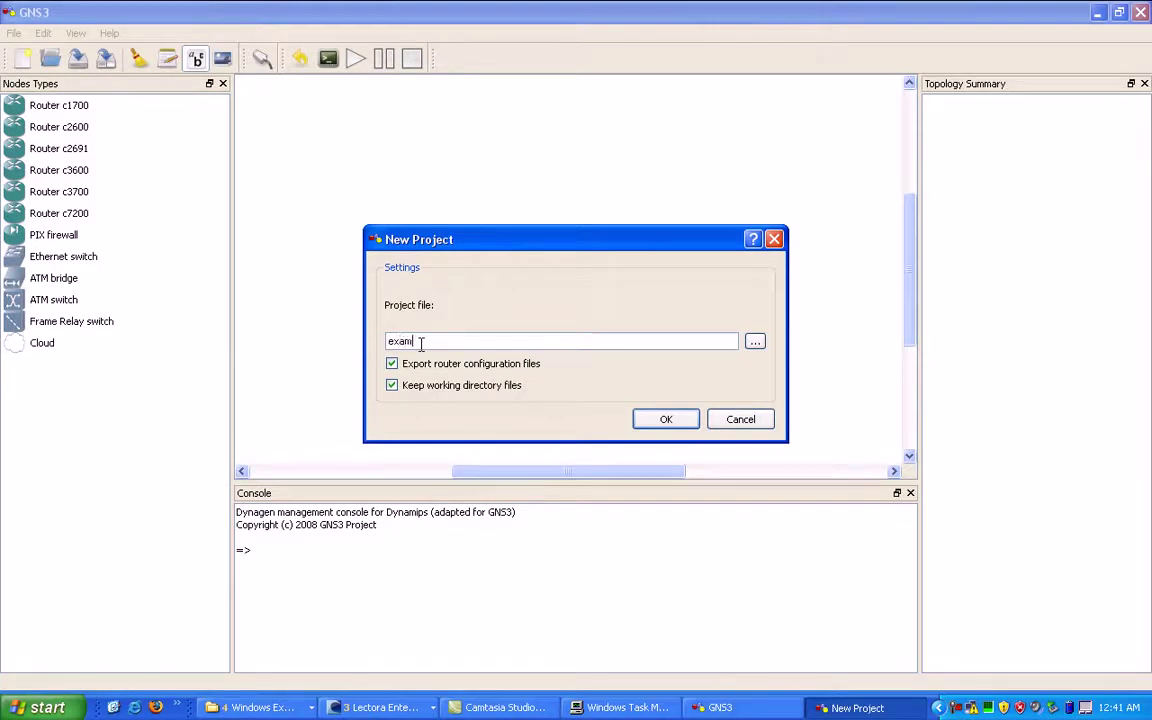
text(example1)
click(755, 343)
click(213, 97)
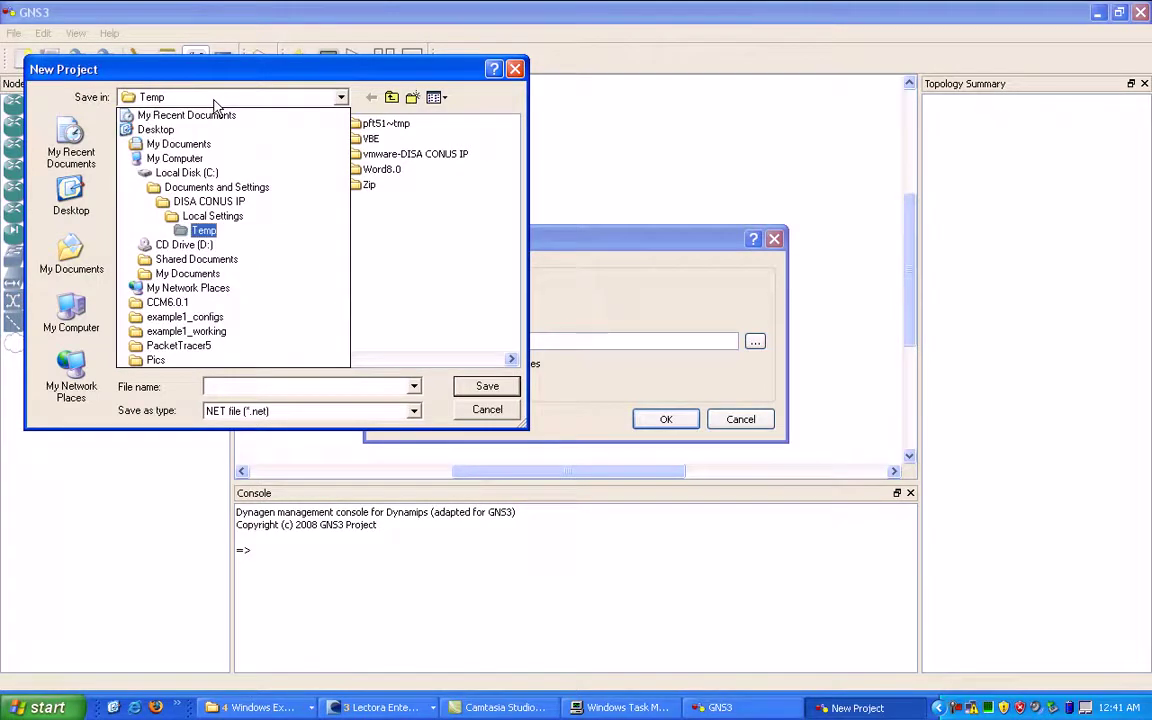
click(156, 129)
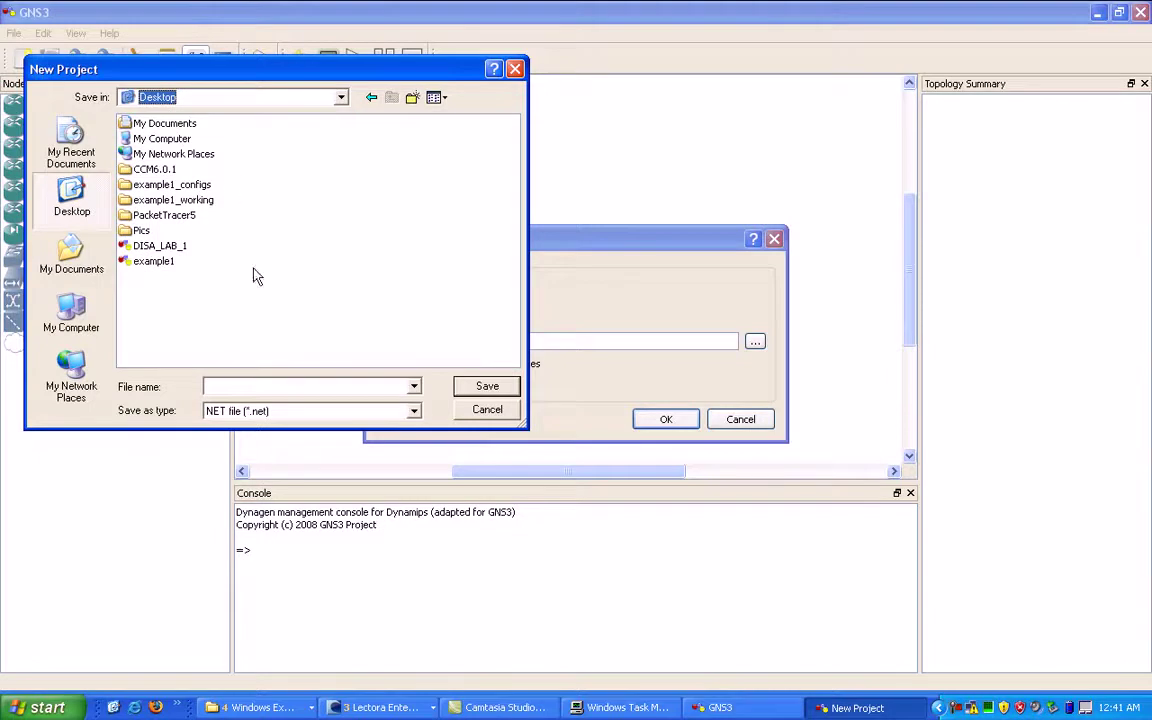
click(138, 265)
click(486, 389)
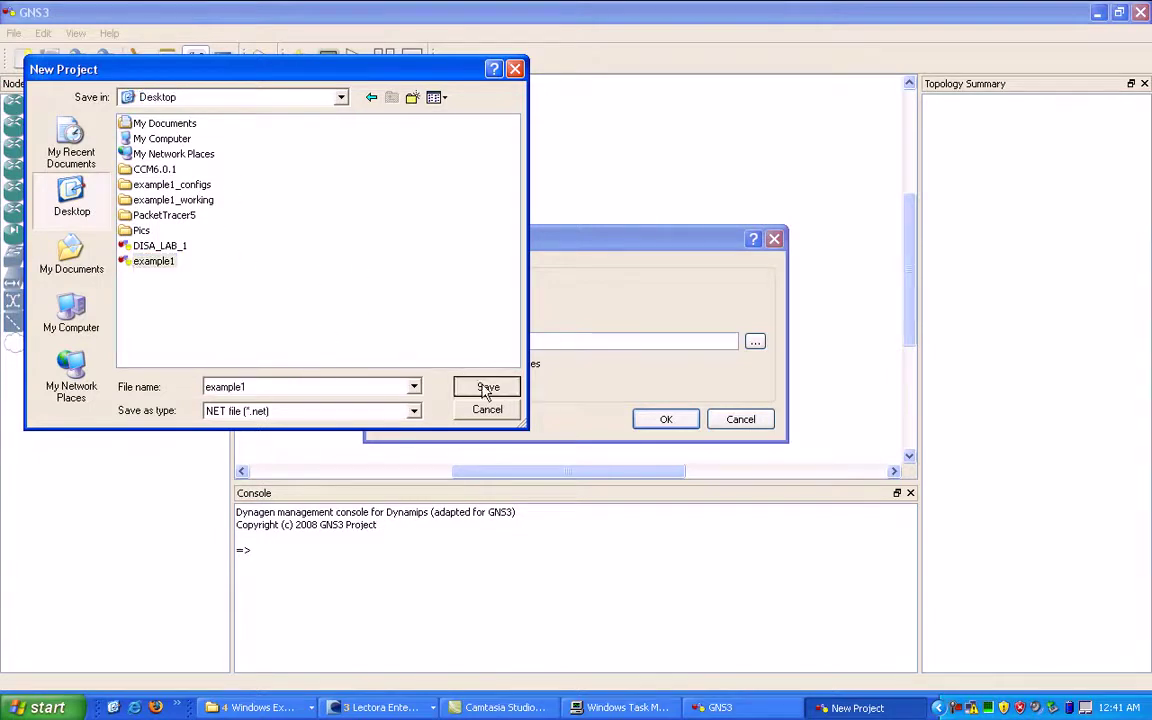
click(541, 405)
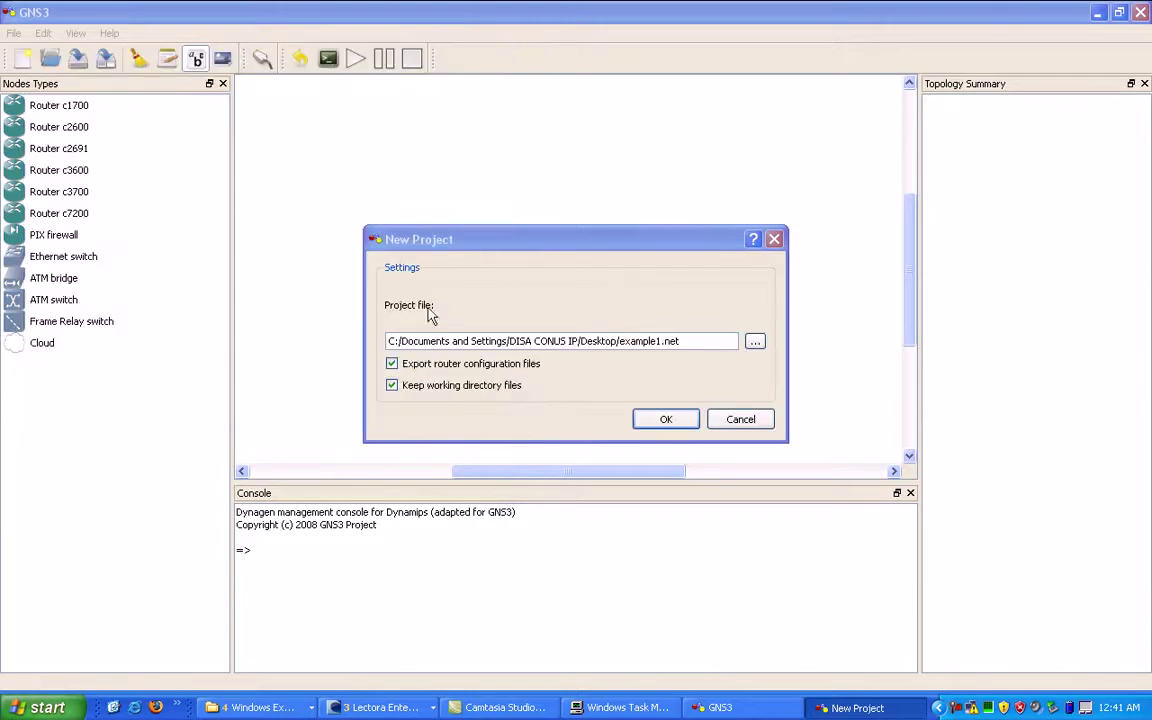
click(684, 421)
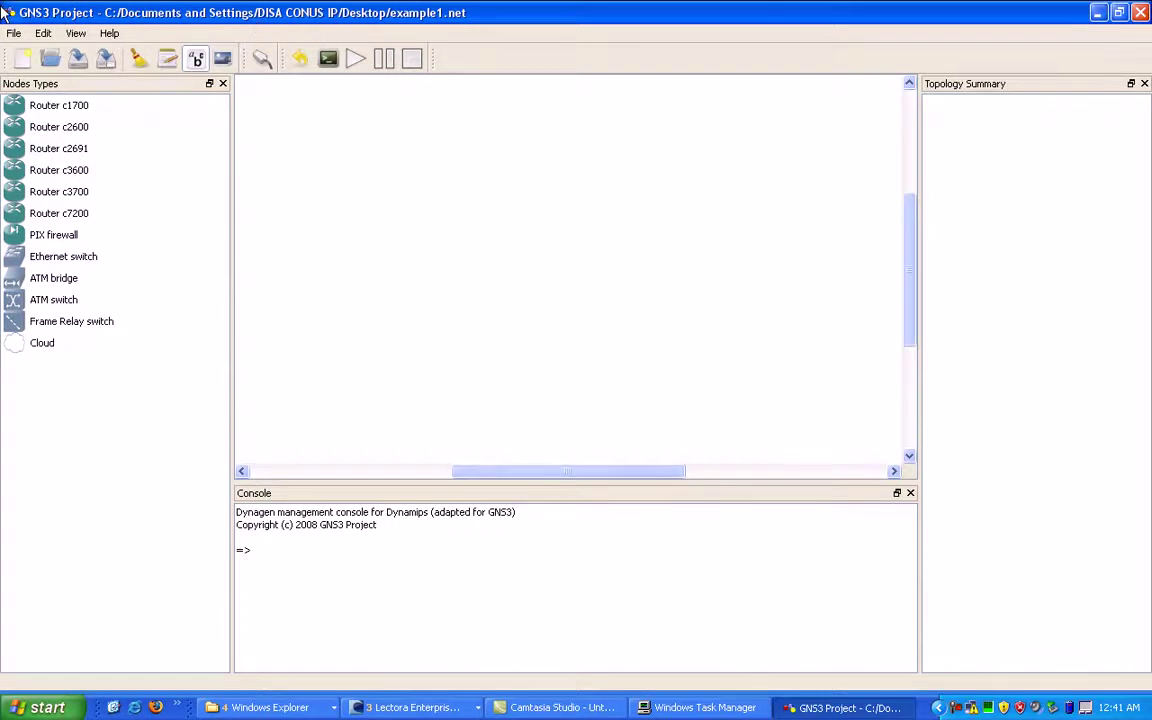
click(13, 34)
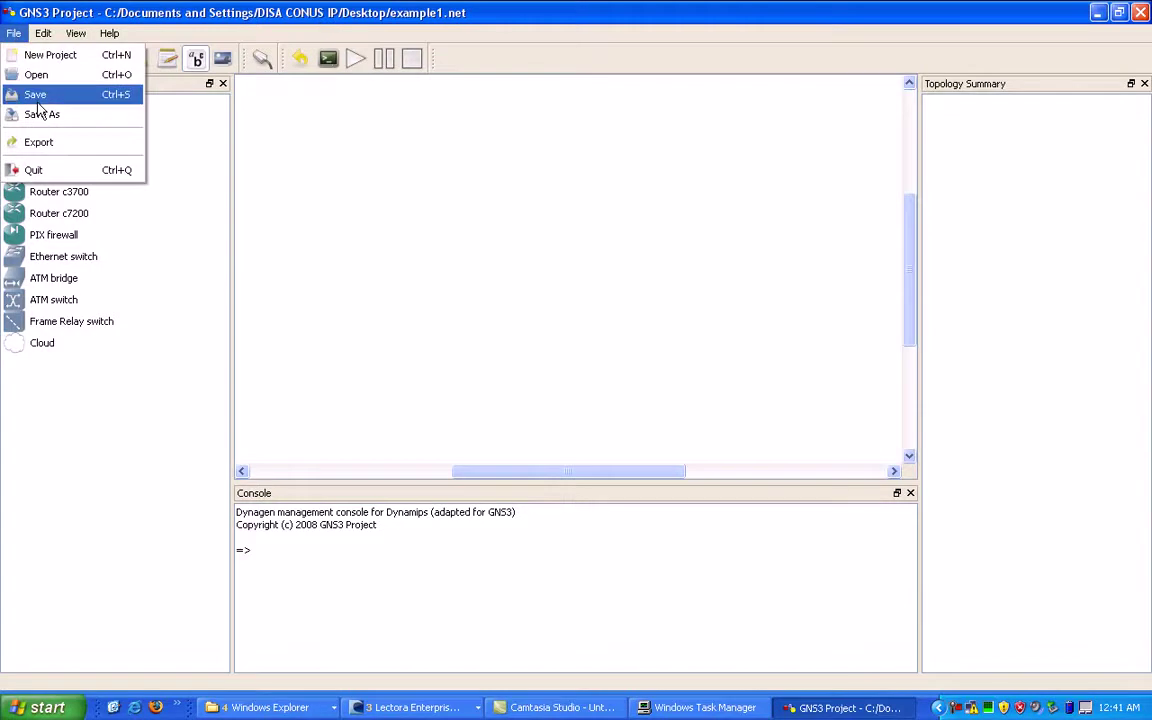
click(199, 13)
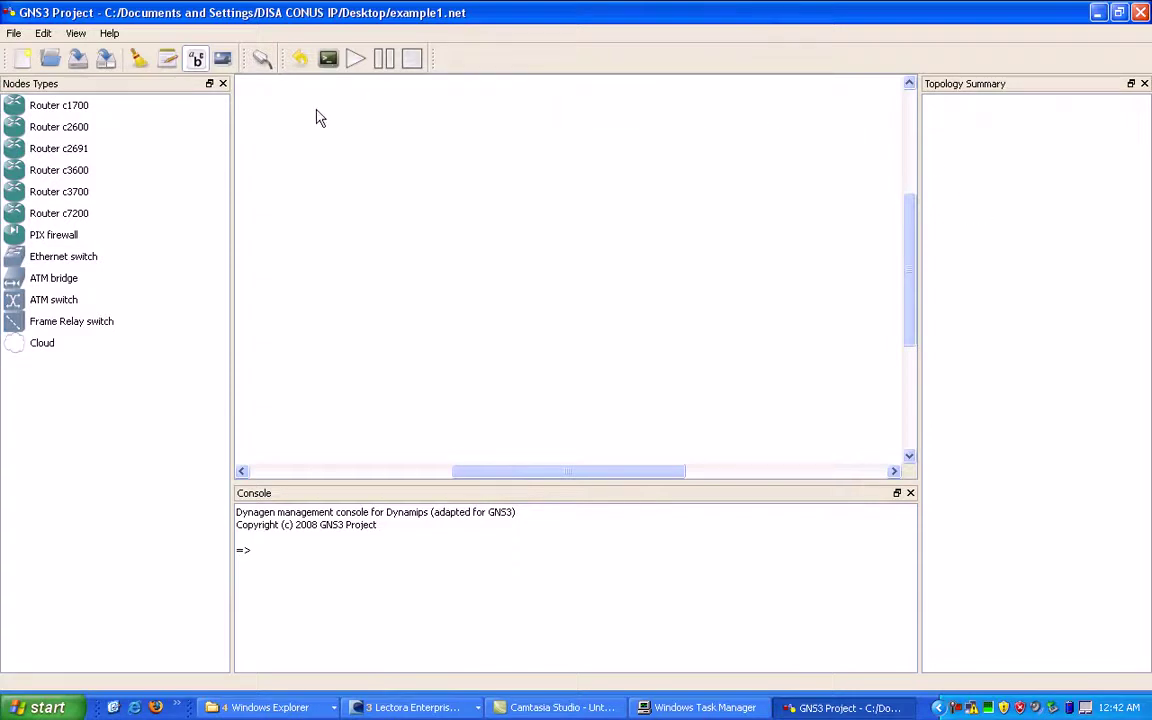
click(72, 110)
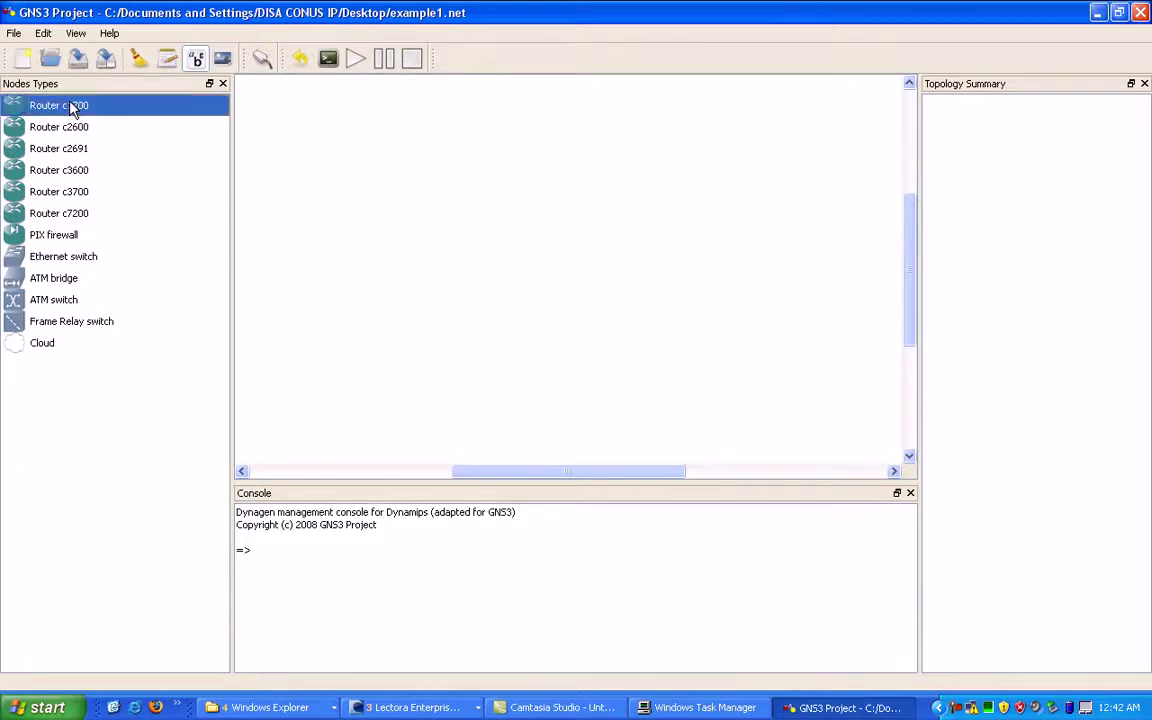
- Open the IOS images and hypervisors settings and go through the registered images from the 2691 to the 7200
click(44, 35)
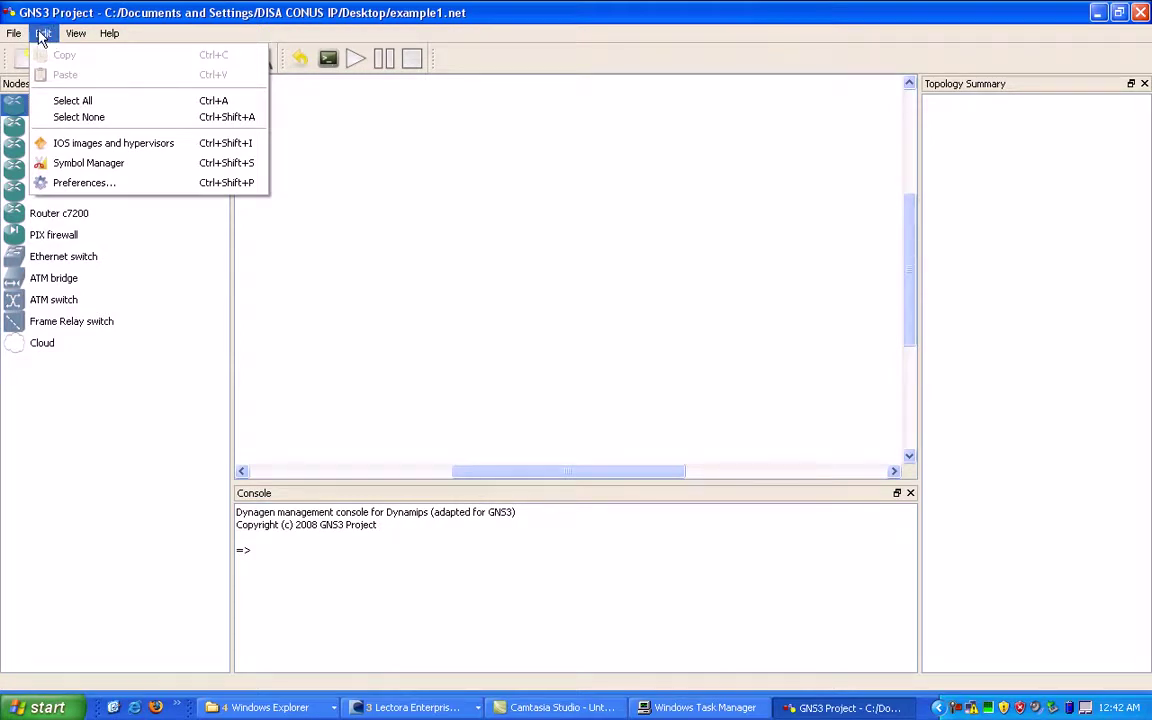
click(66, 148)
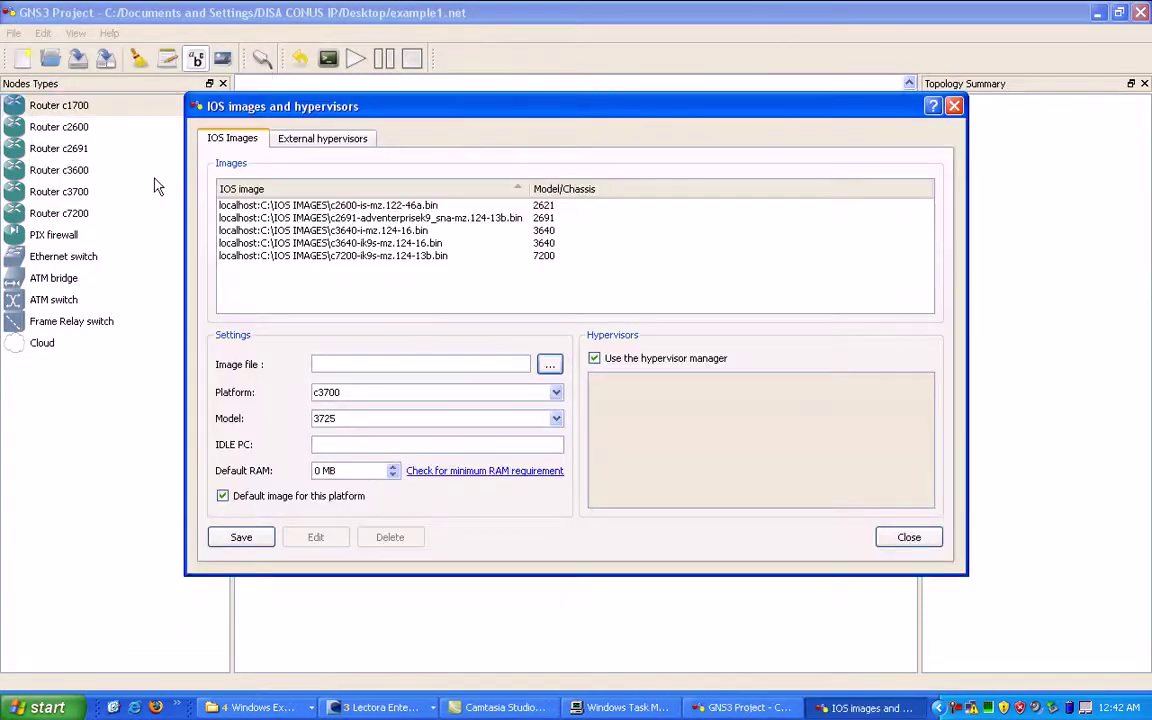
click(268, 217)
key(Down)
key(Down)
key(Down)
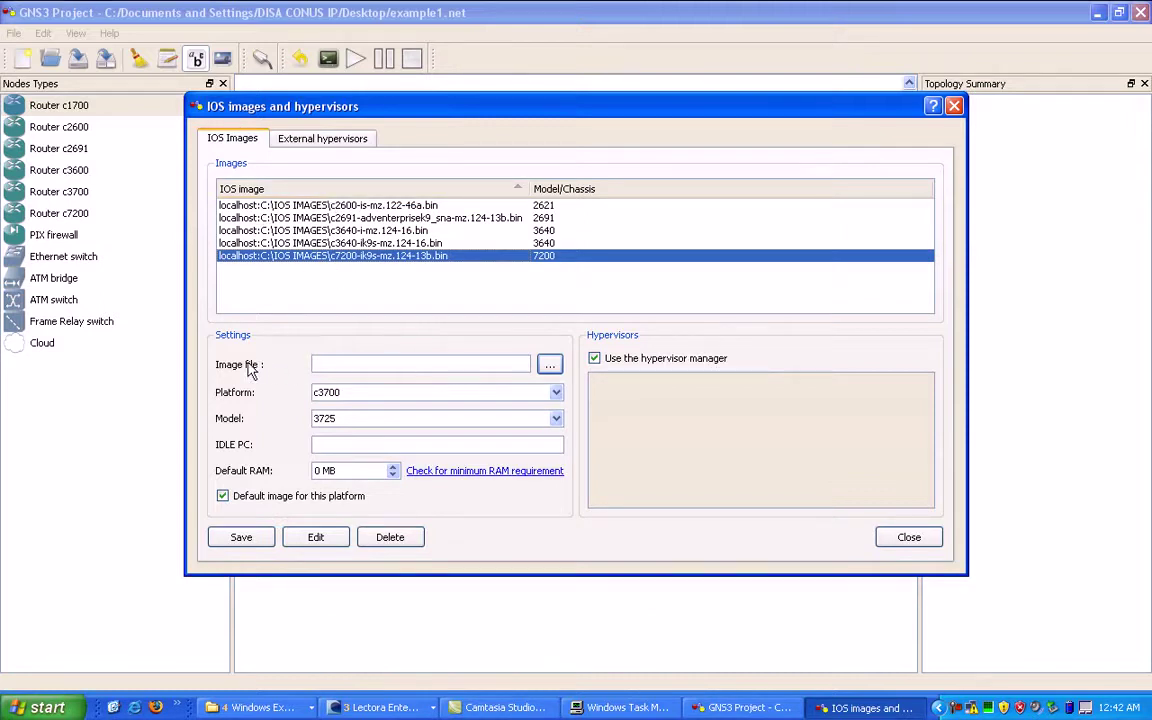
click(550, 365)
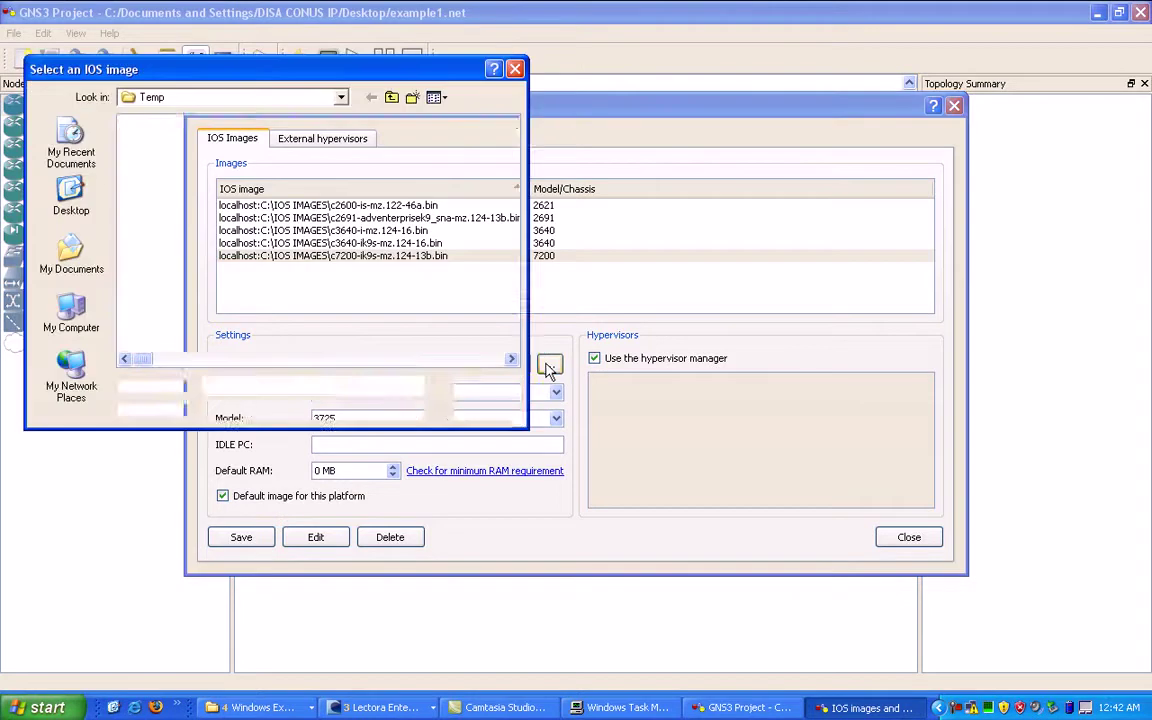
click(280, 97)
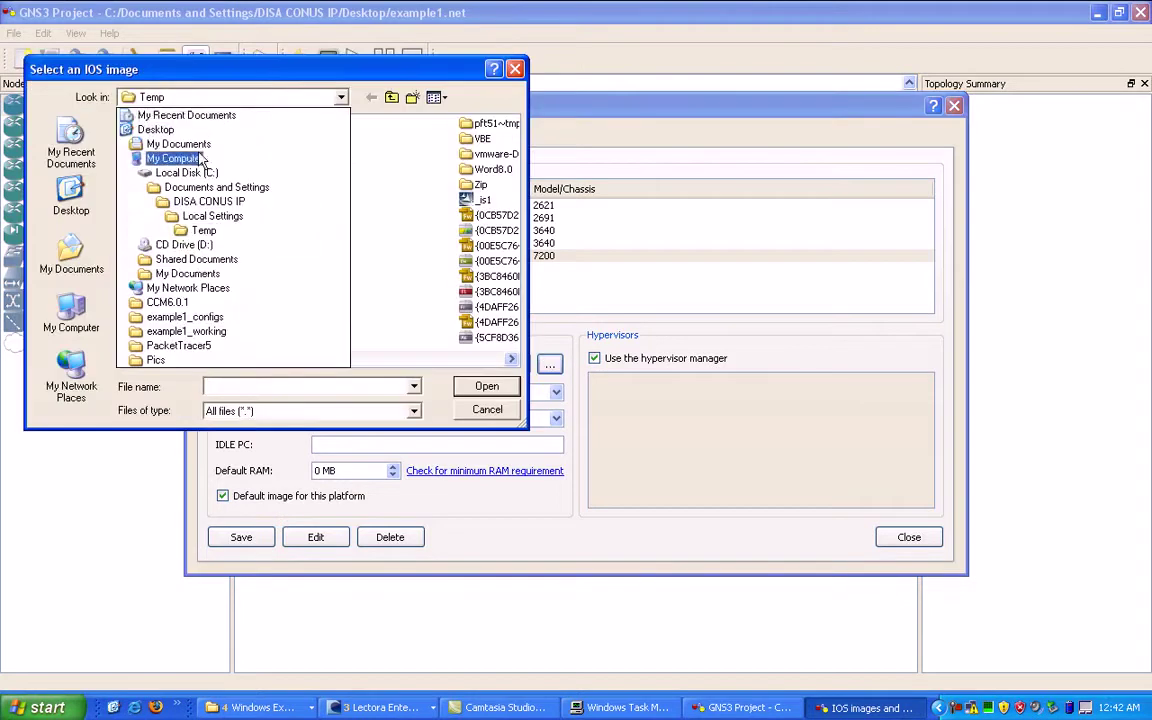
click(170, 168)
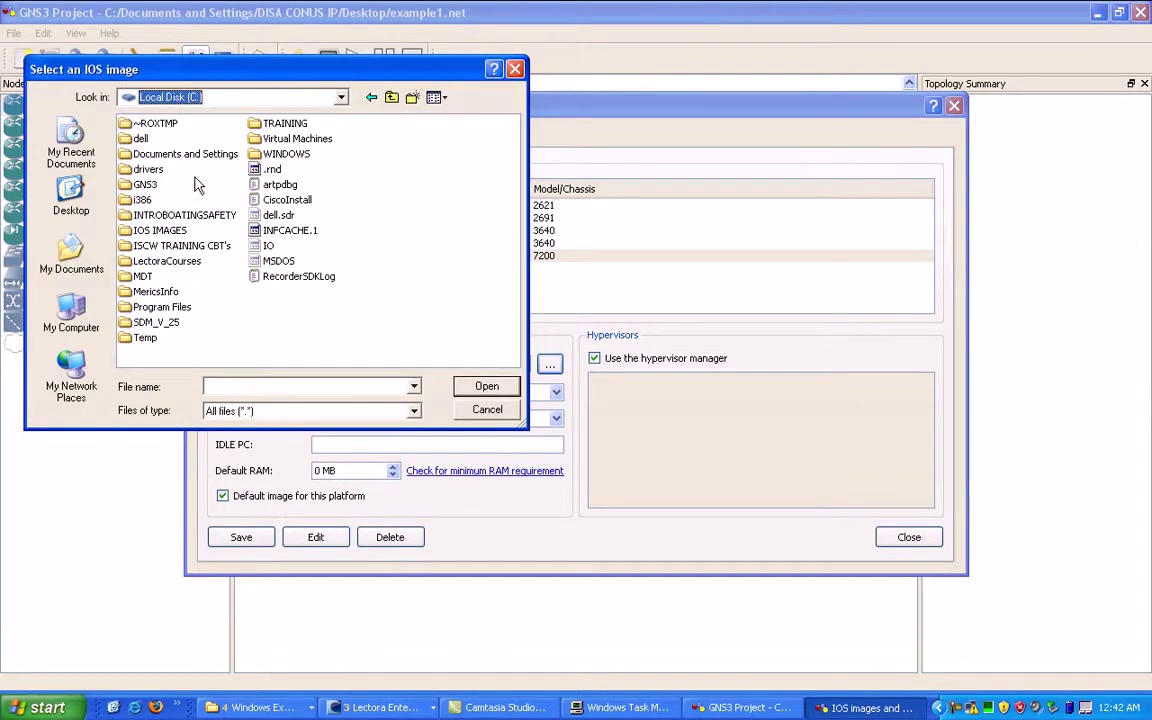
double_click(145, 230)
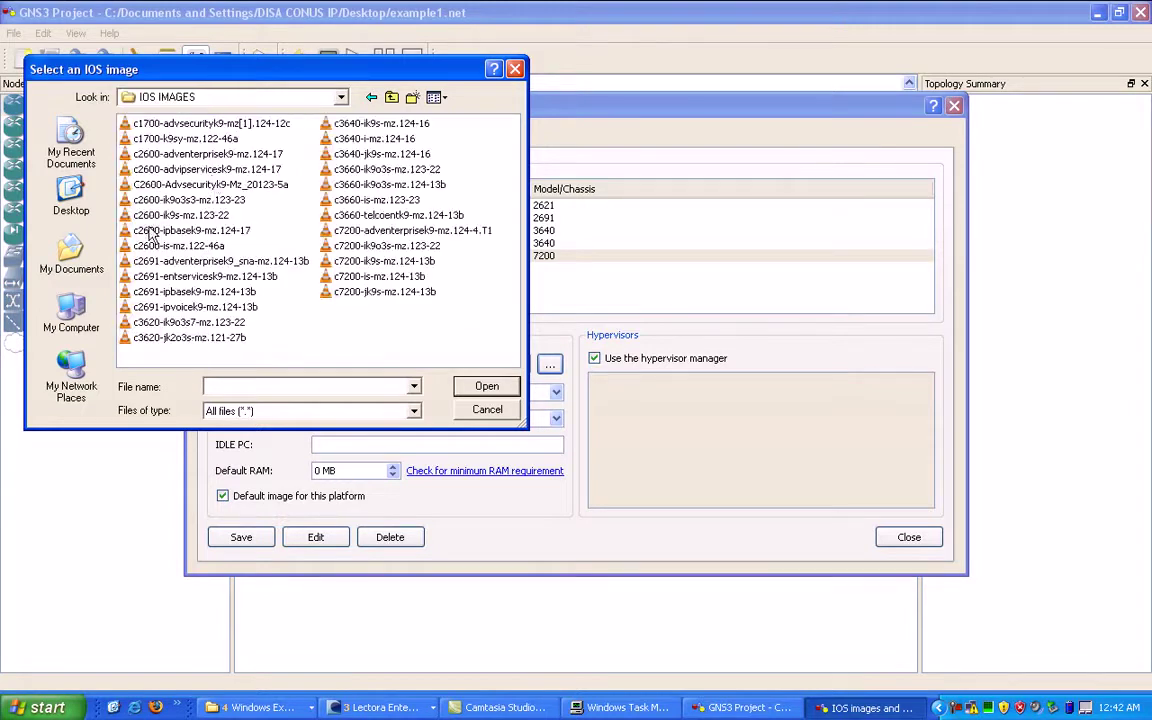
click(158, 123)
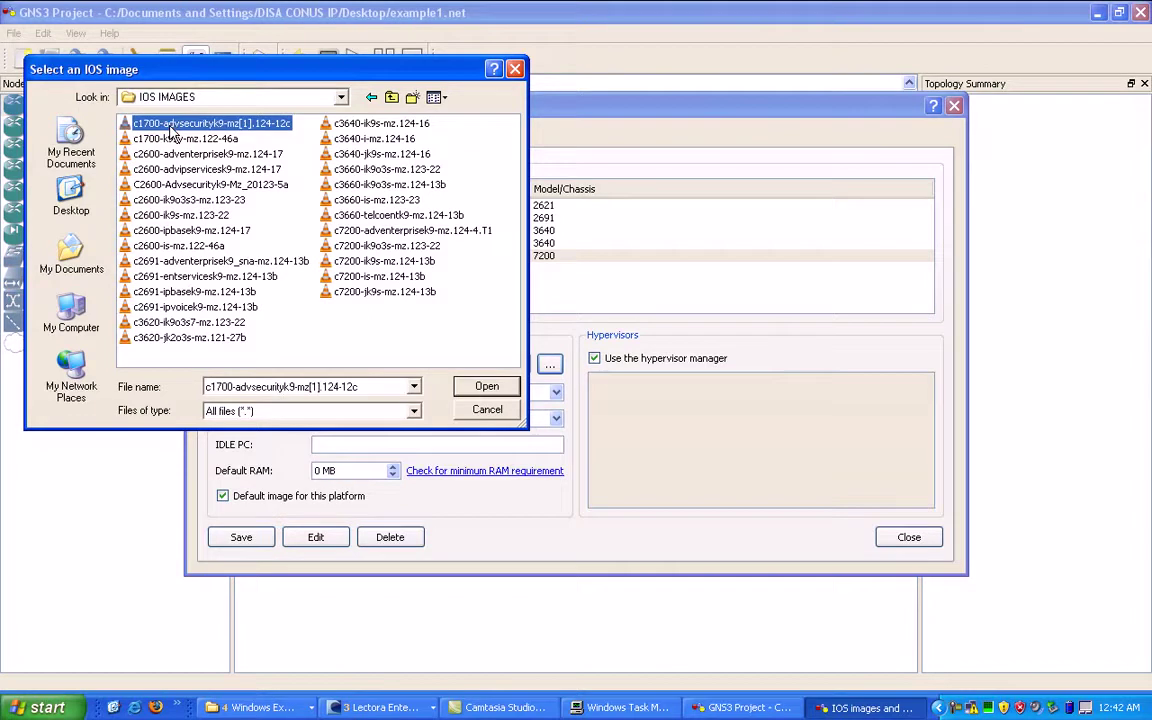
click(487, 409)
- Load the settings of the registered image c3640-ik9s-mz.124-16.bin, then save them and close the IOS image settings
click(318, 243)
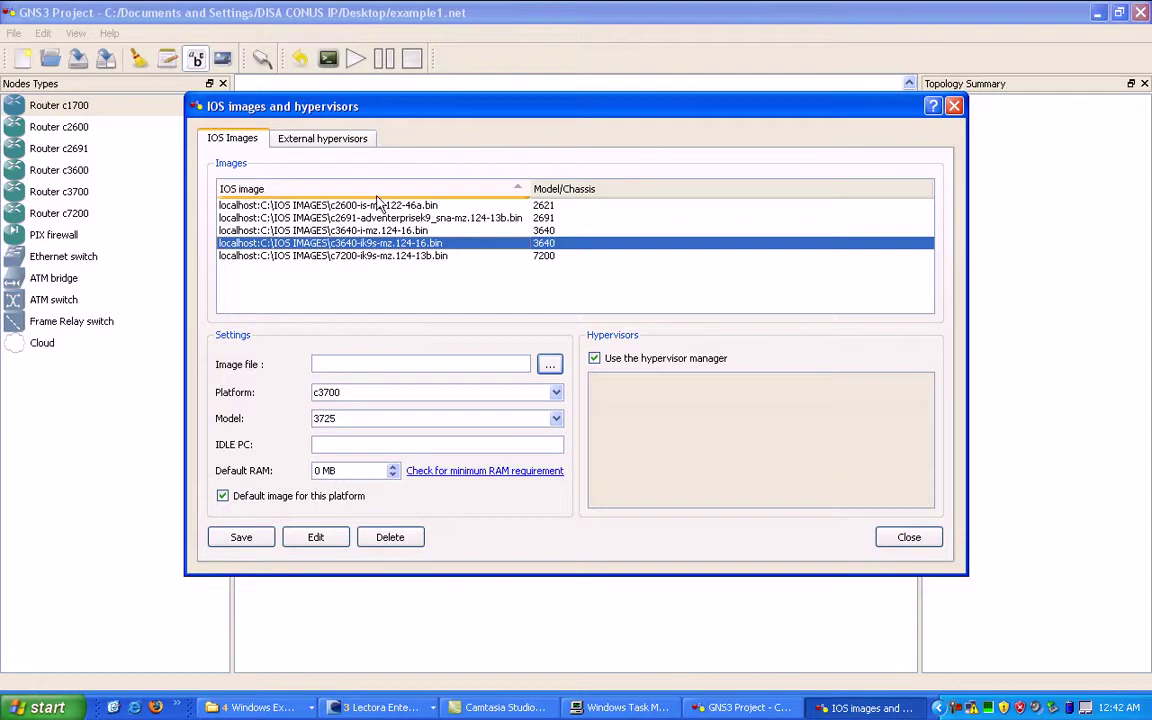
click(348, 249)
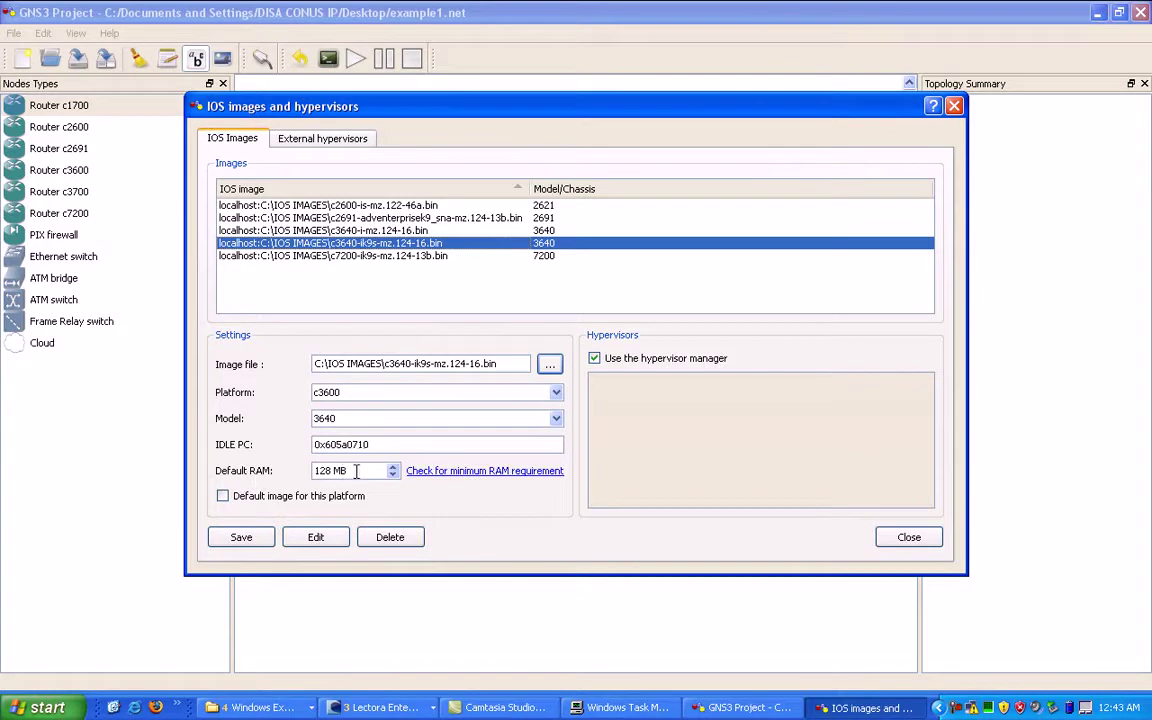
click(253, 541)
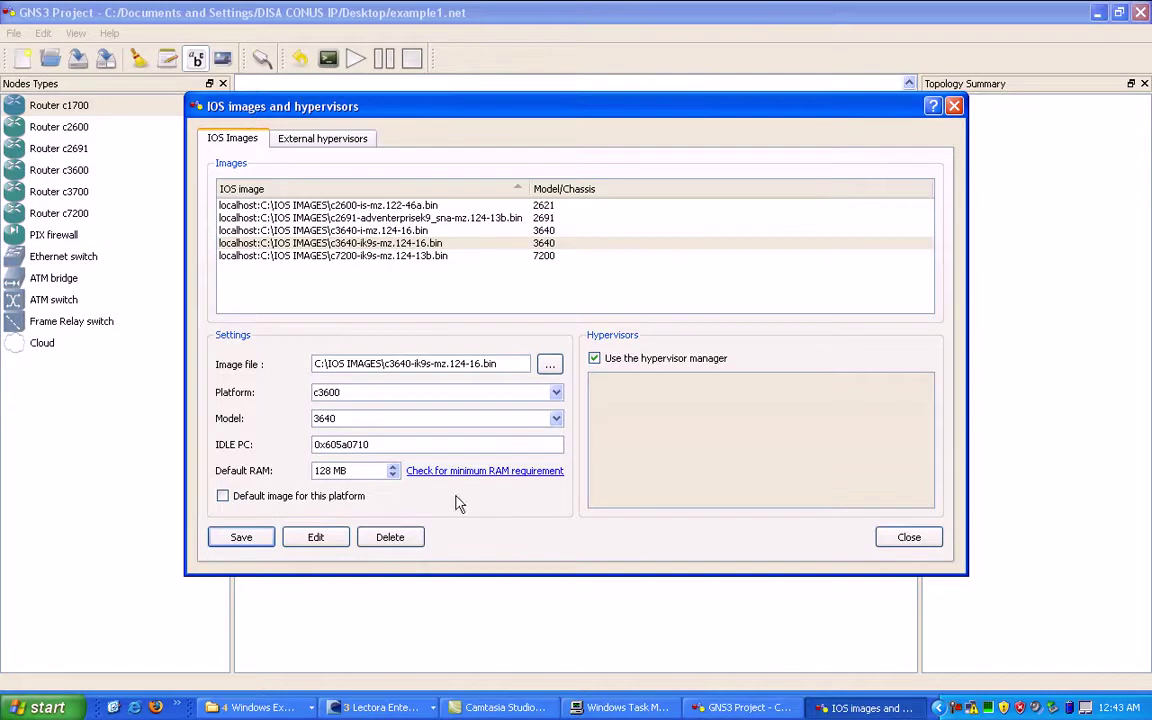
click(907, 538)
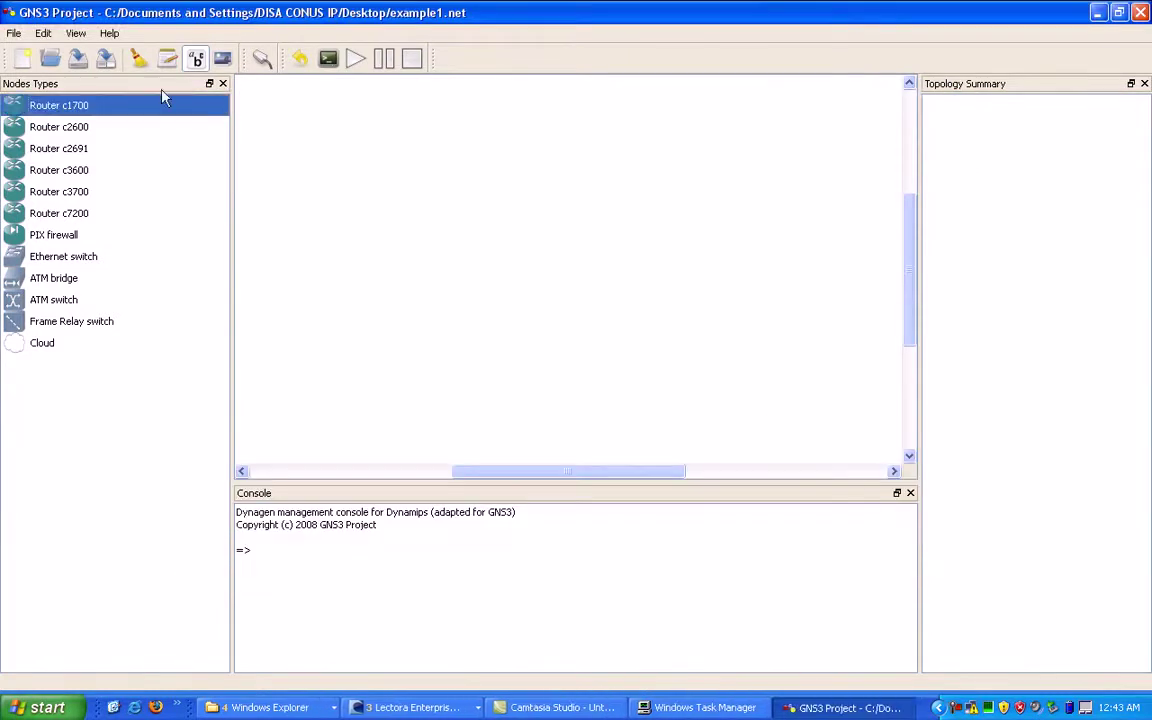
- Place two c3600 routers on the workspace, the second one above and to the right of the first
click(66, 172)
drag(66, 172, 441, 260)
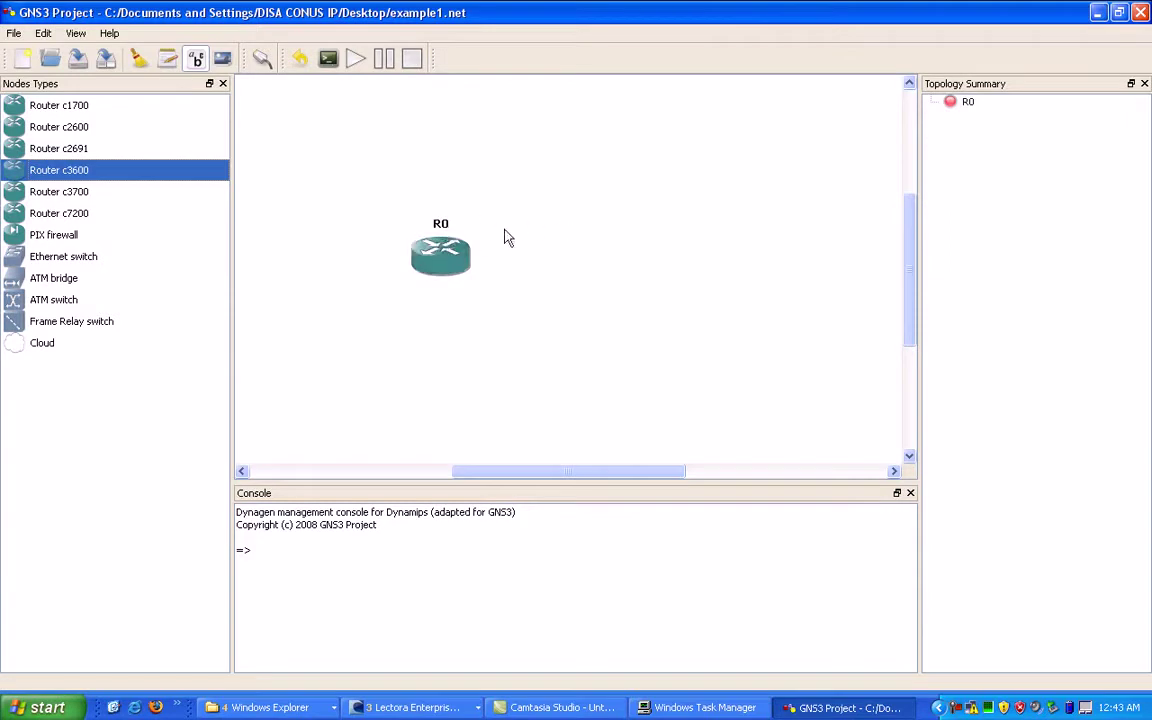
mouse_move(441, 257)
drag(98, 175, 633, 228)
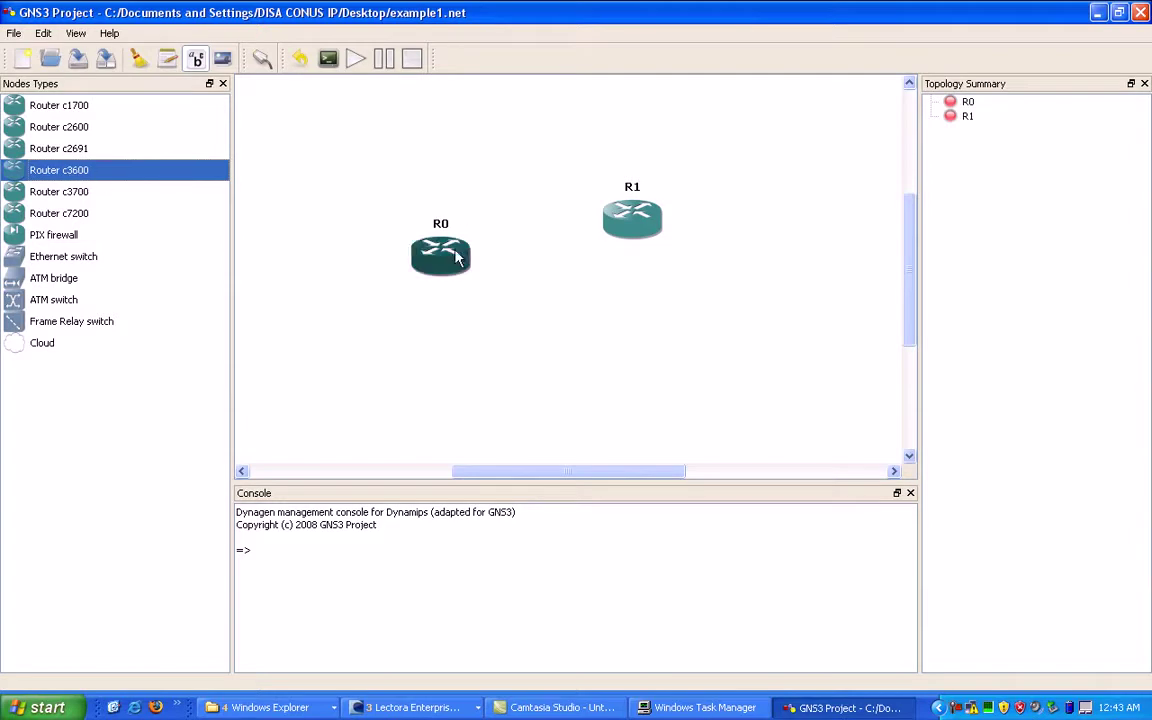
- Reopen the IOS images and hypervisors settings to check the registered 3640 images, and close them again
click(14, 33)
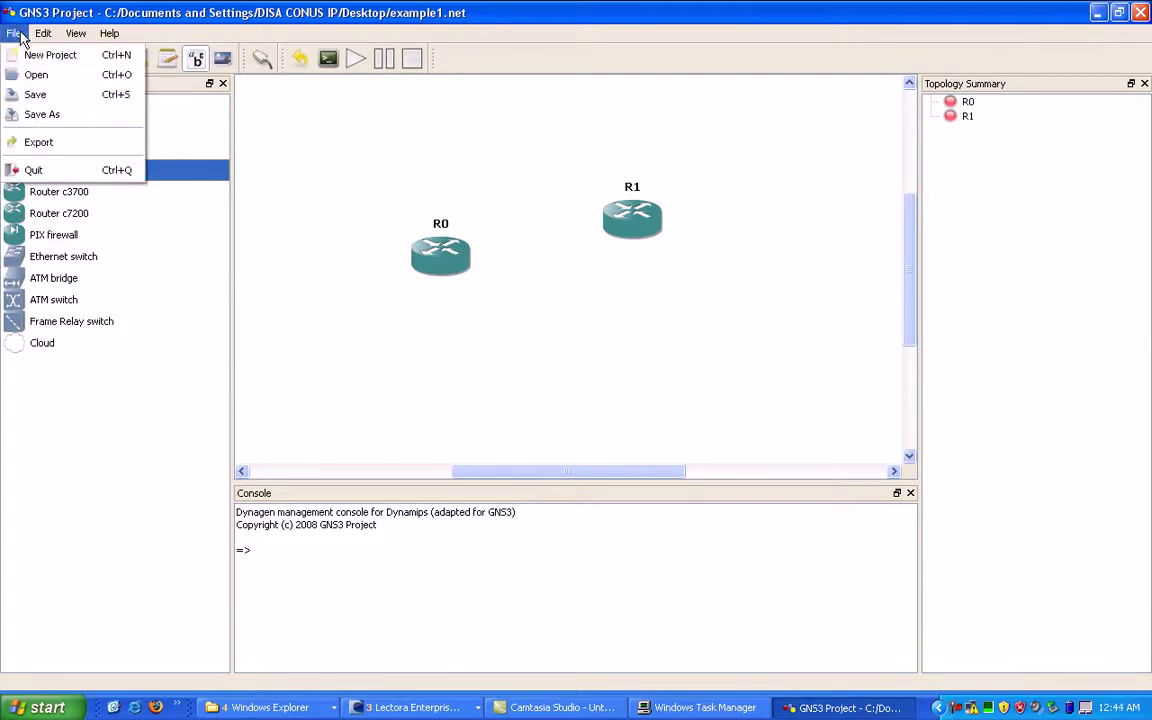
mouse_move(43, 33)
click(90, 143)
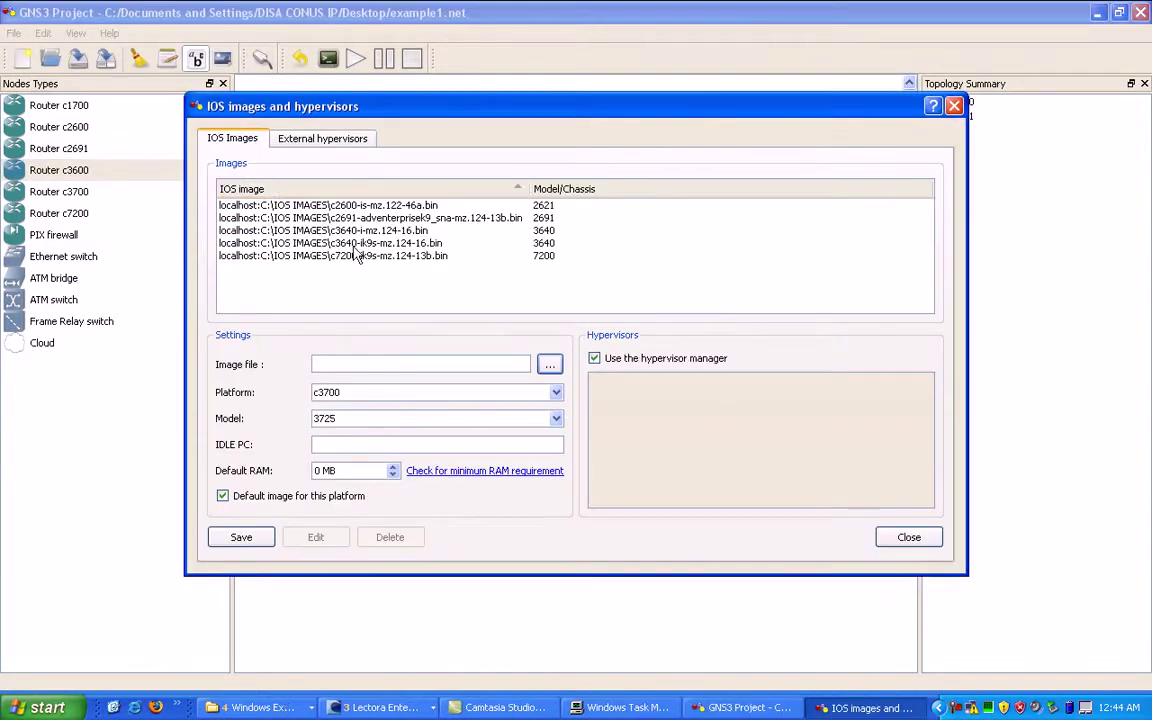
click(245, 538)
click(908, 537)
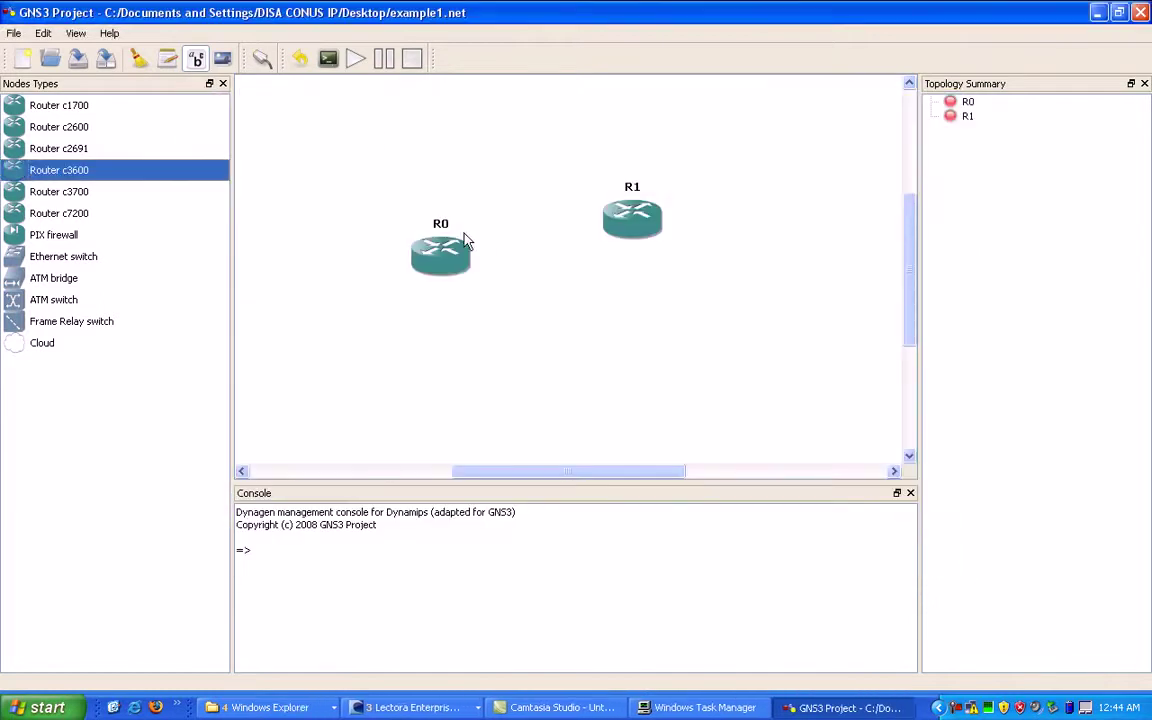
- Try adding a third c3600 router below R1, check the routers' hardware and image details, and delete the added router
click(418, 210)
drag(60, 172, 630, 318)
drag(635, 228, 596, 203)
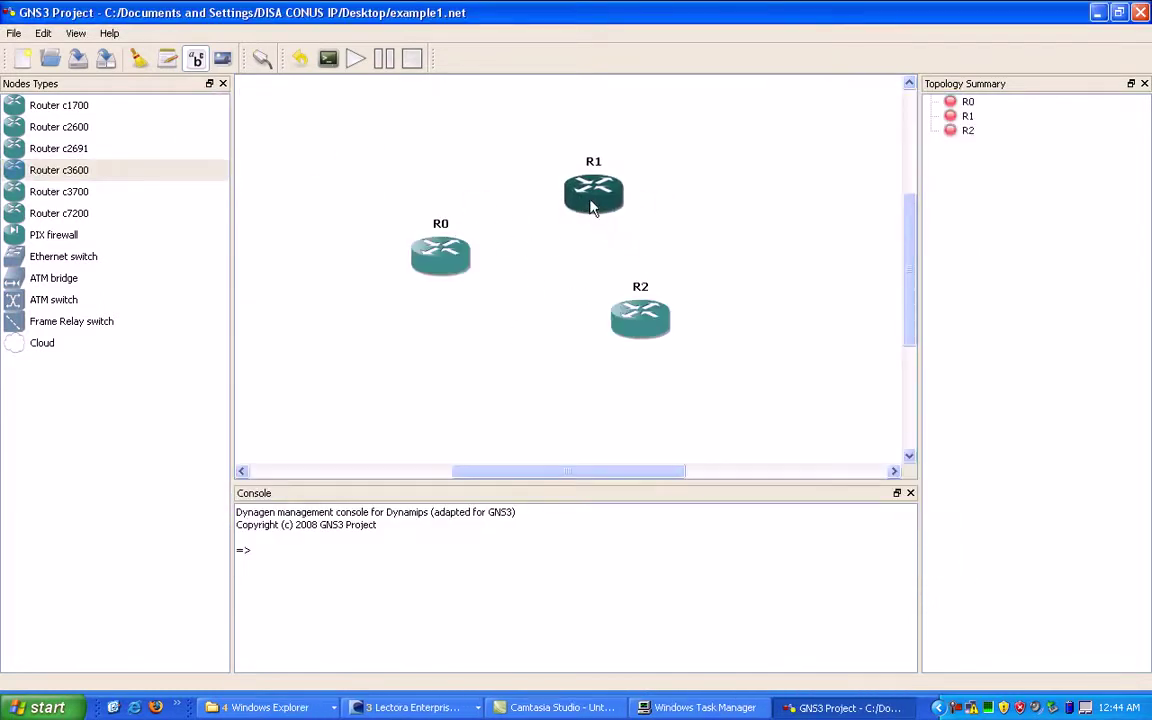
mouse_move(591, 205)
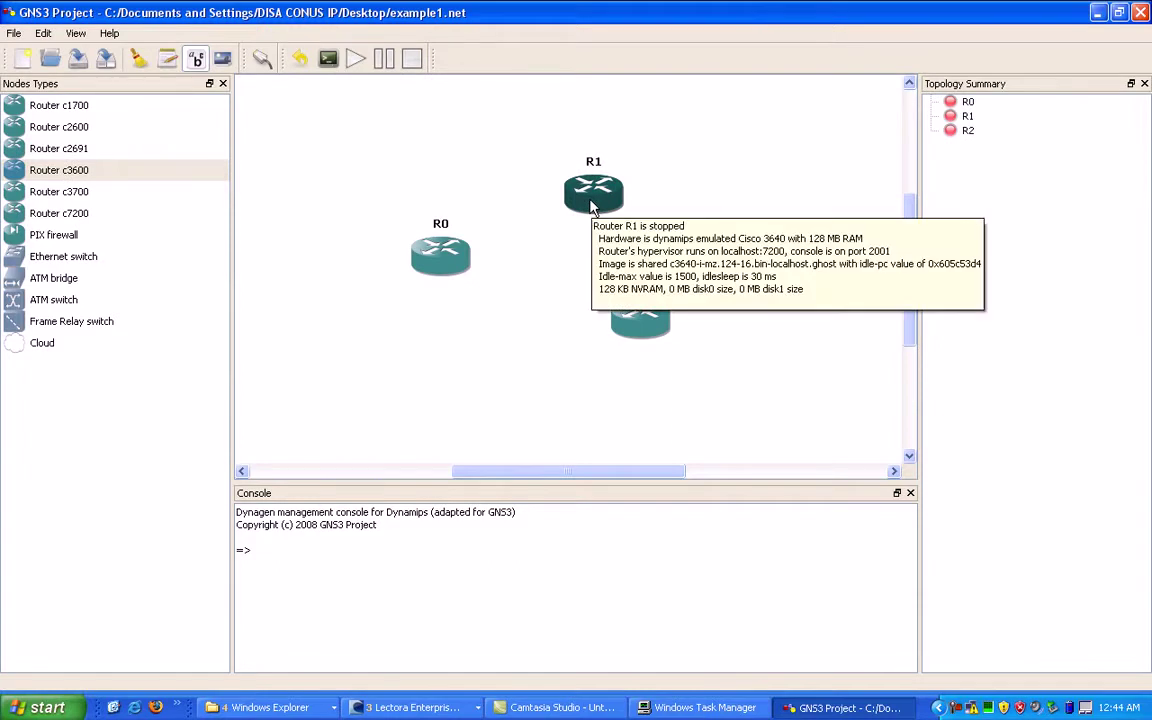
mouse_move(636, 320)
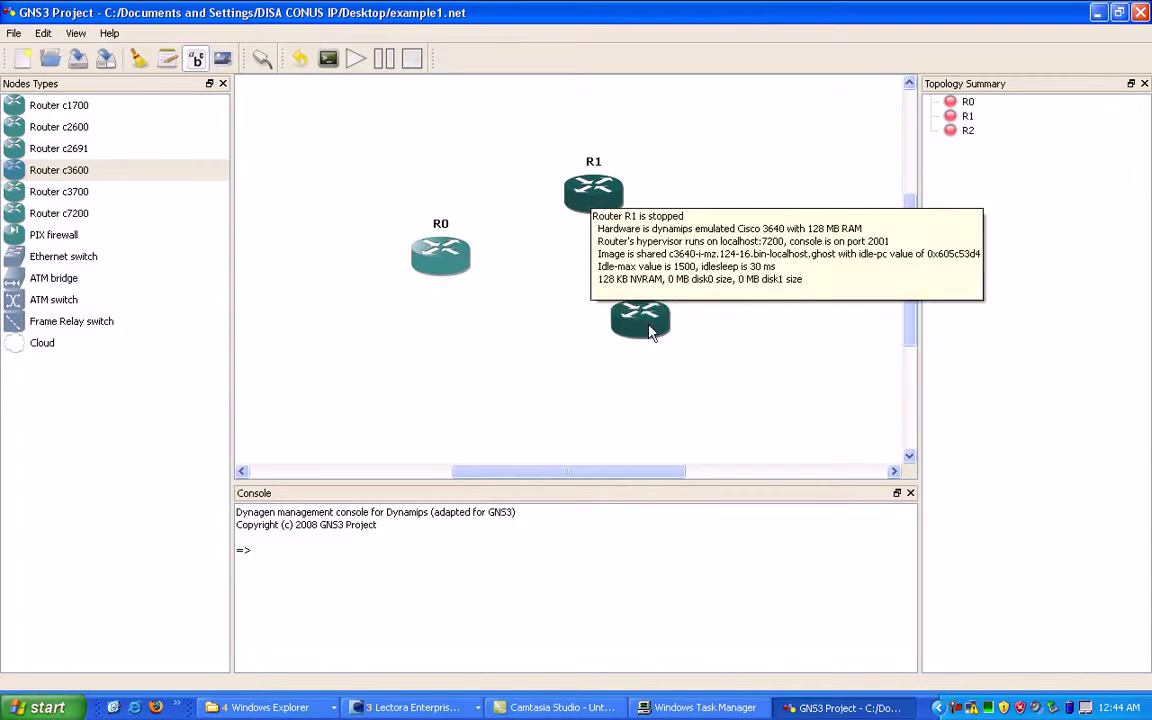
click(638, 312)
key(Delete)
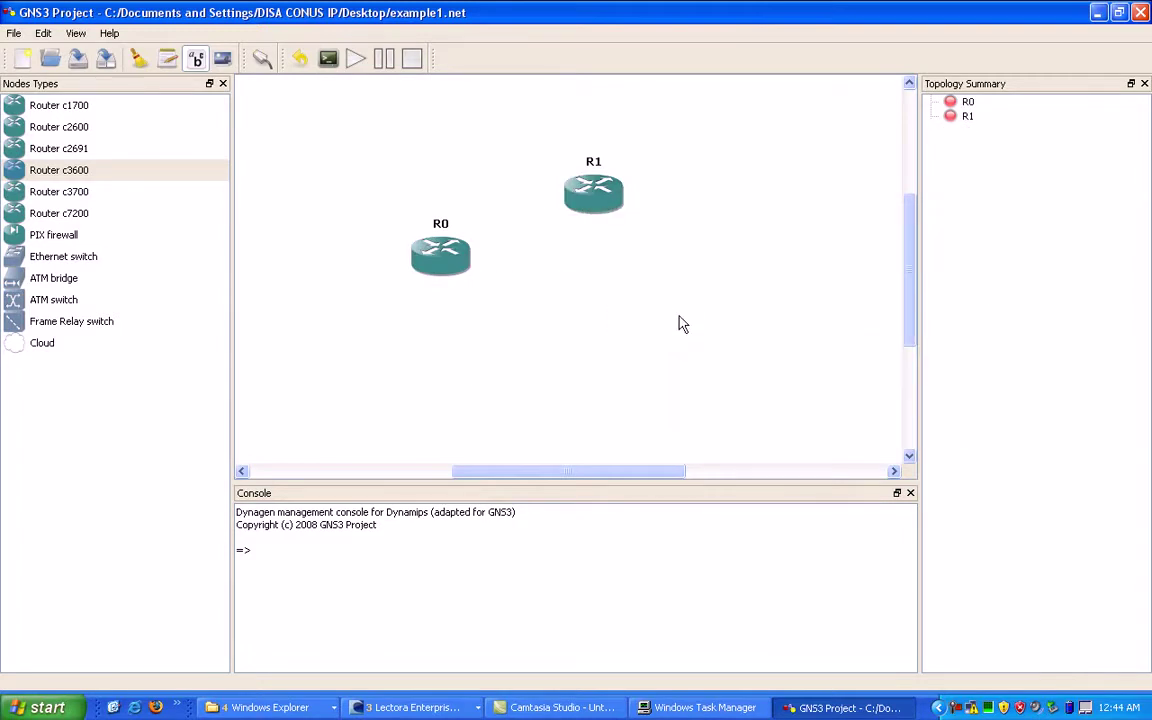
- Move router R1 level with R0, leaving a wide gap between the two routers
drag(603, 190, 682, 252)
click(505, 230)
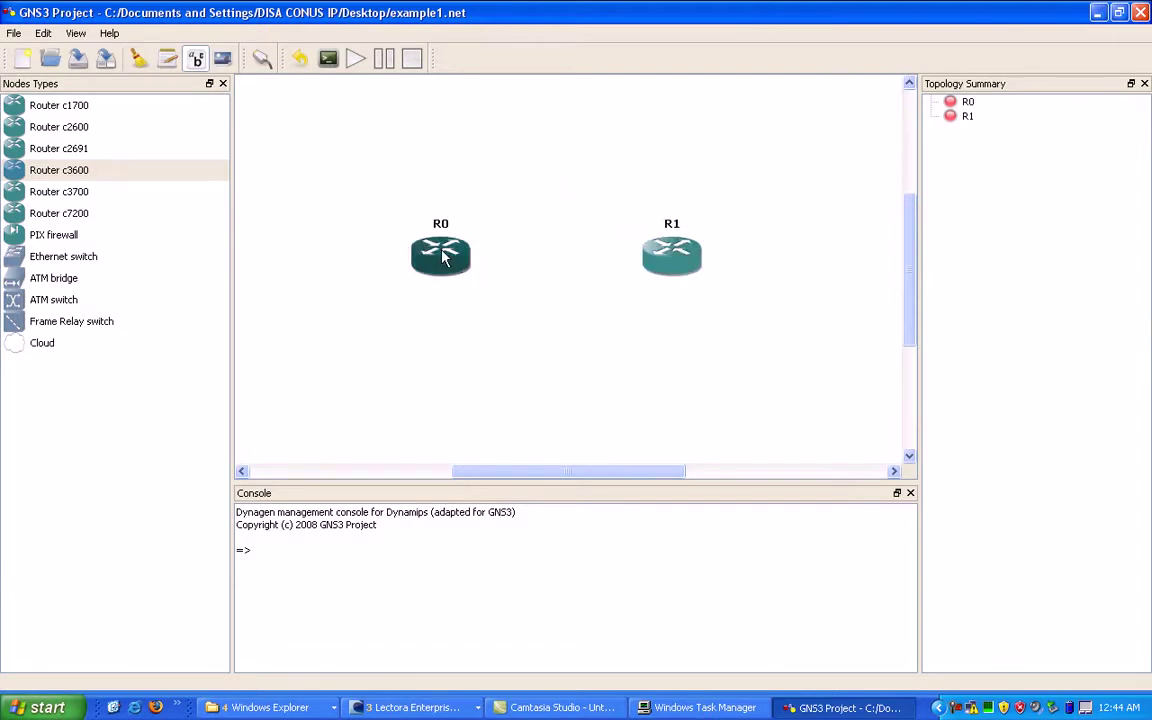
- Open router R0's node configuration and review its general details and its memory and disk settings
right_click(444, 256)
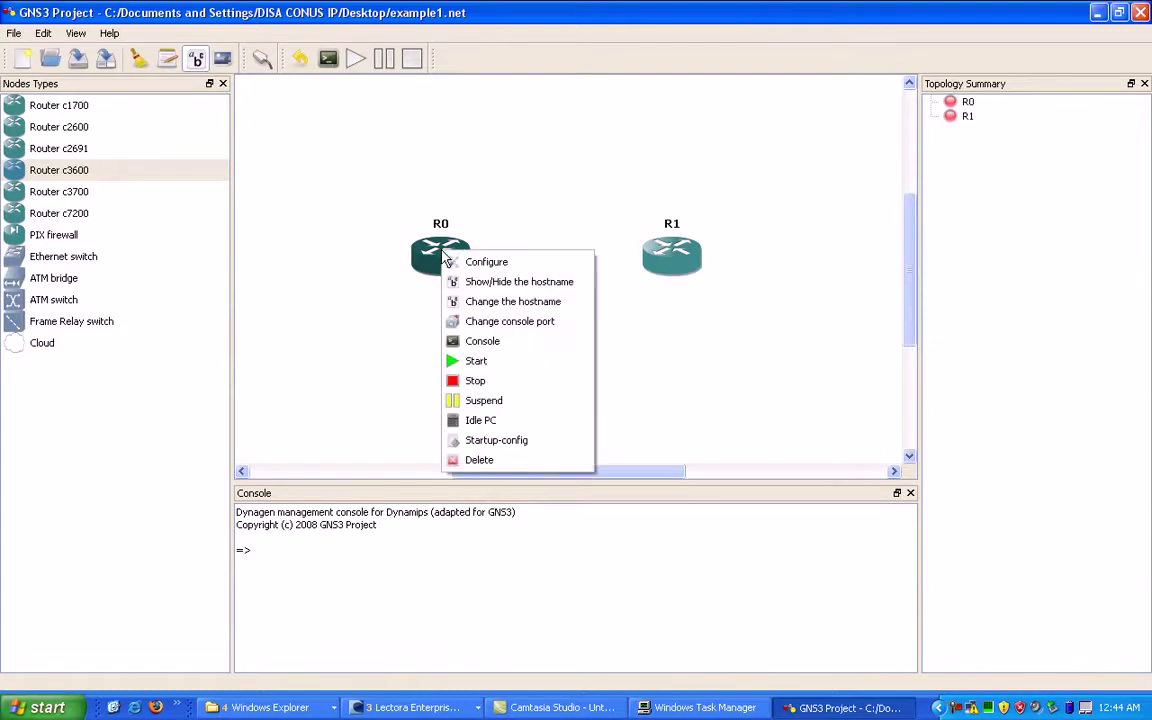
click(478, 257)
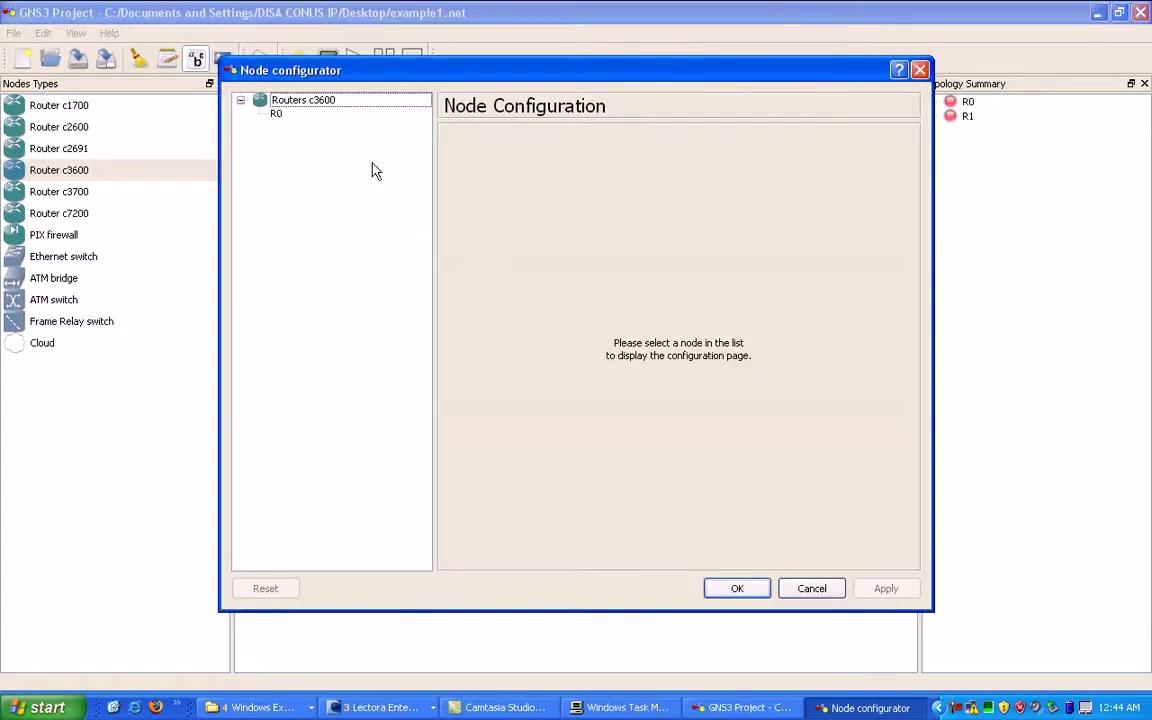
click(282, 100)
click(287, 114)
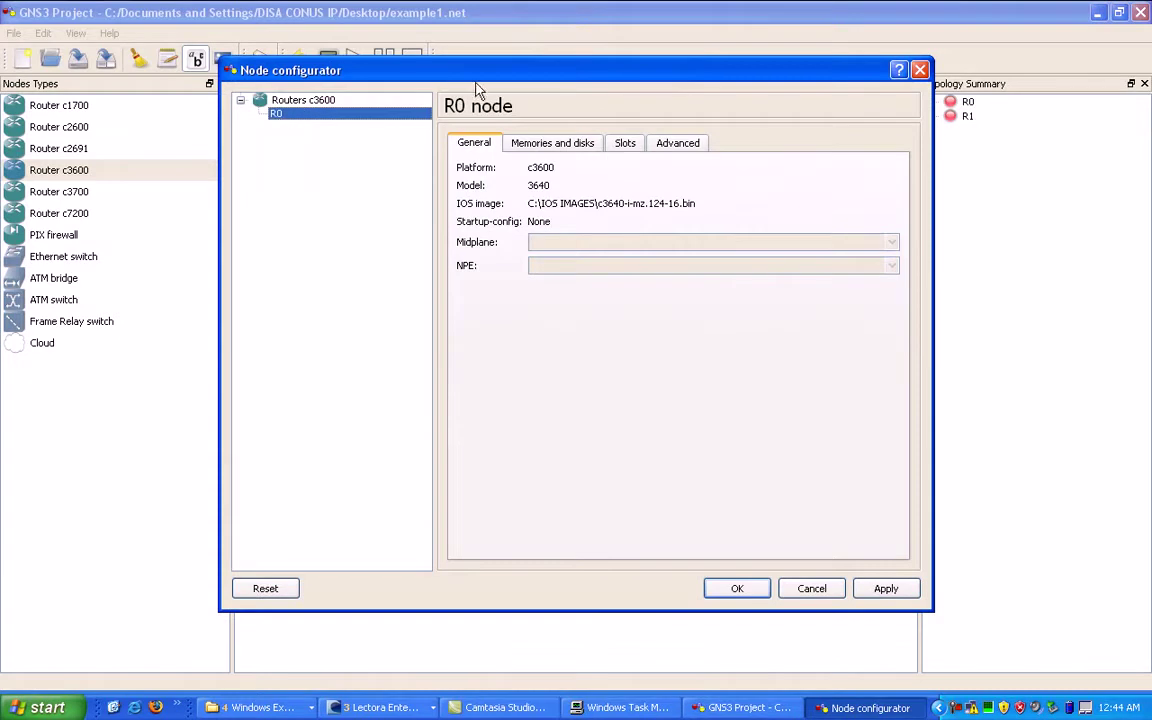
drag(425, 73, 424, 126)
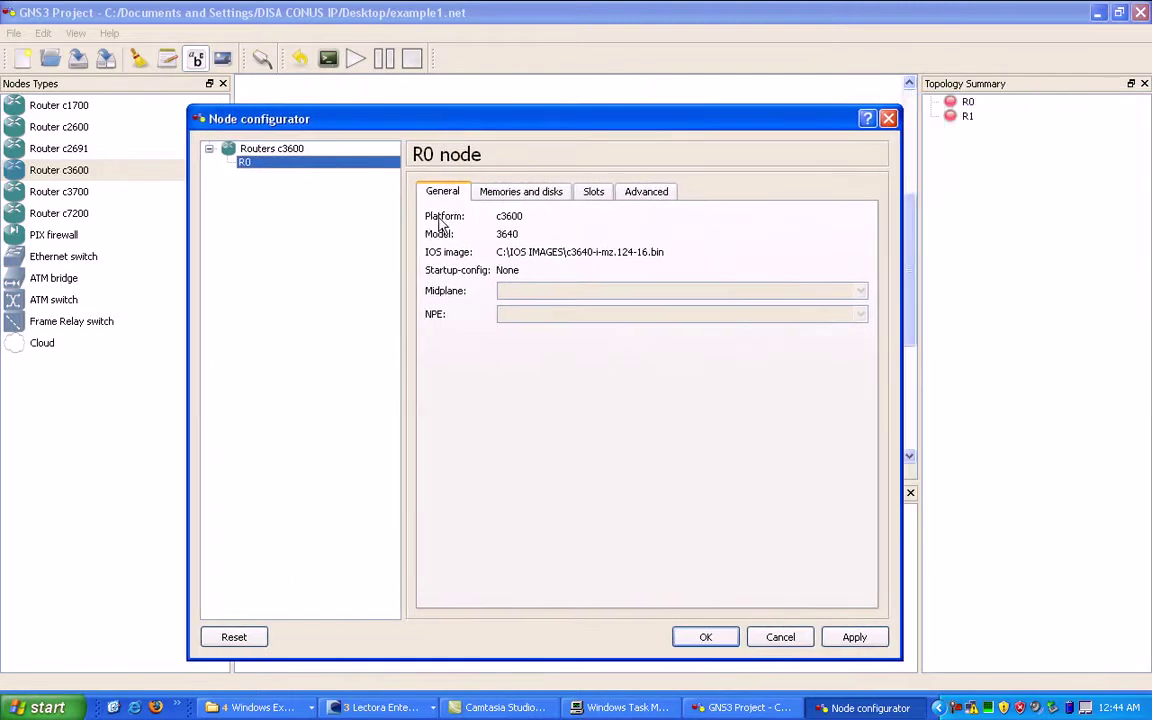
click(531, 196)
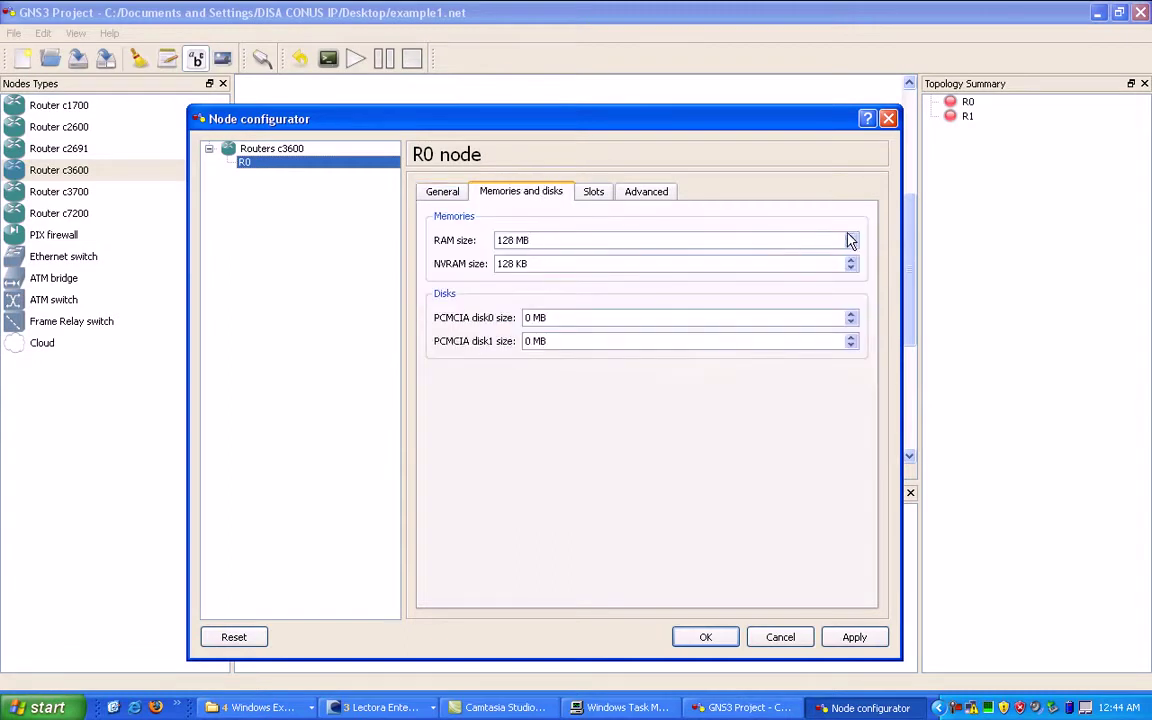
- Install an NM-4T adapter in slot0 of router R0 and save the configuration
click(592, 192)
drag(619, 122, 490, 98)
mouse_move(603, 104)
mouse_down()
mouse_move(900, 224)
mouse_move(620, 101)
mouse_up()
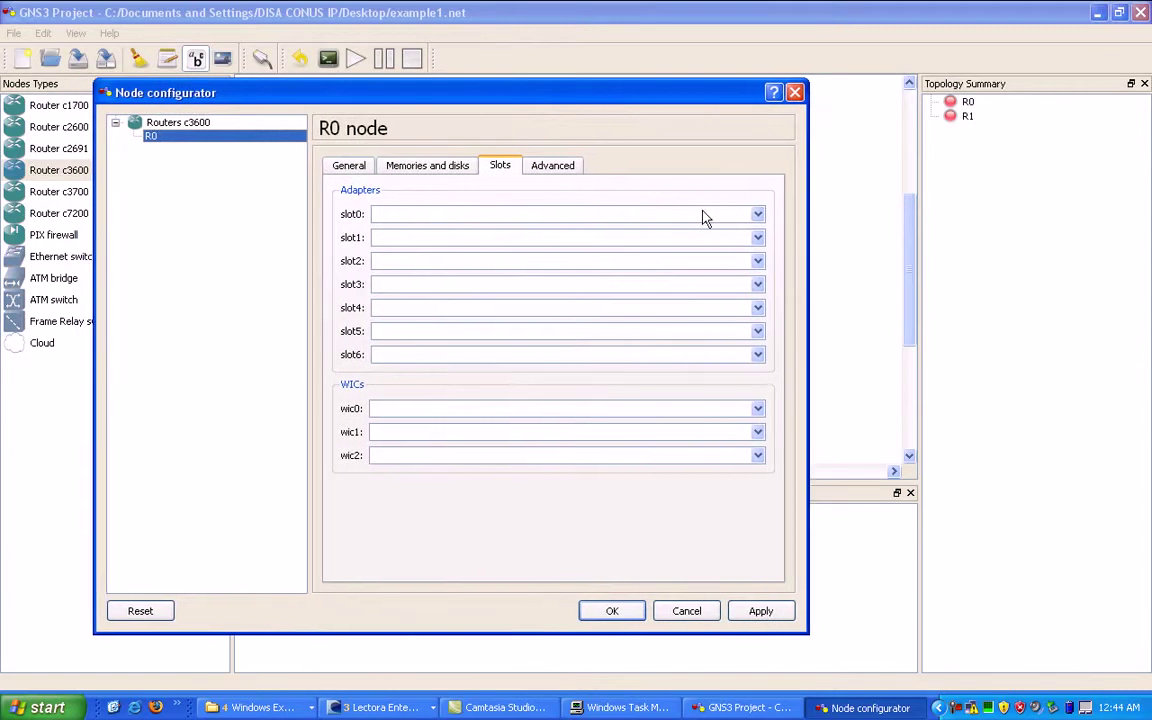
click(758, 214)
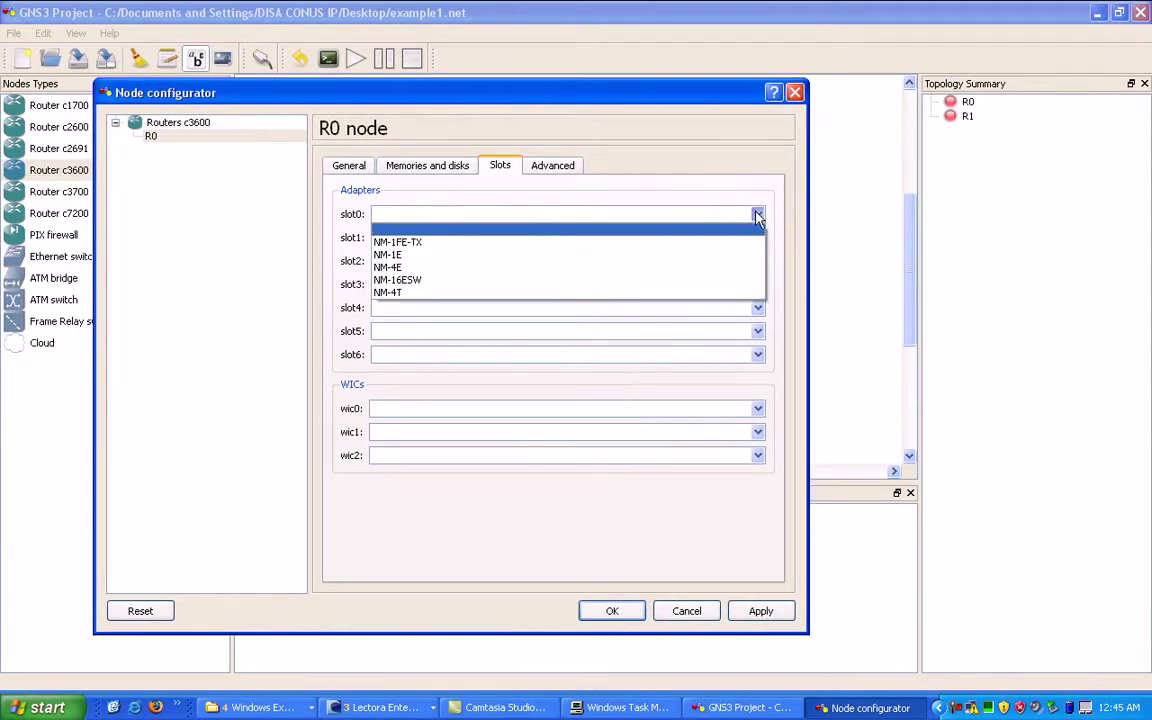
click(401, 293)
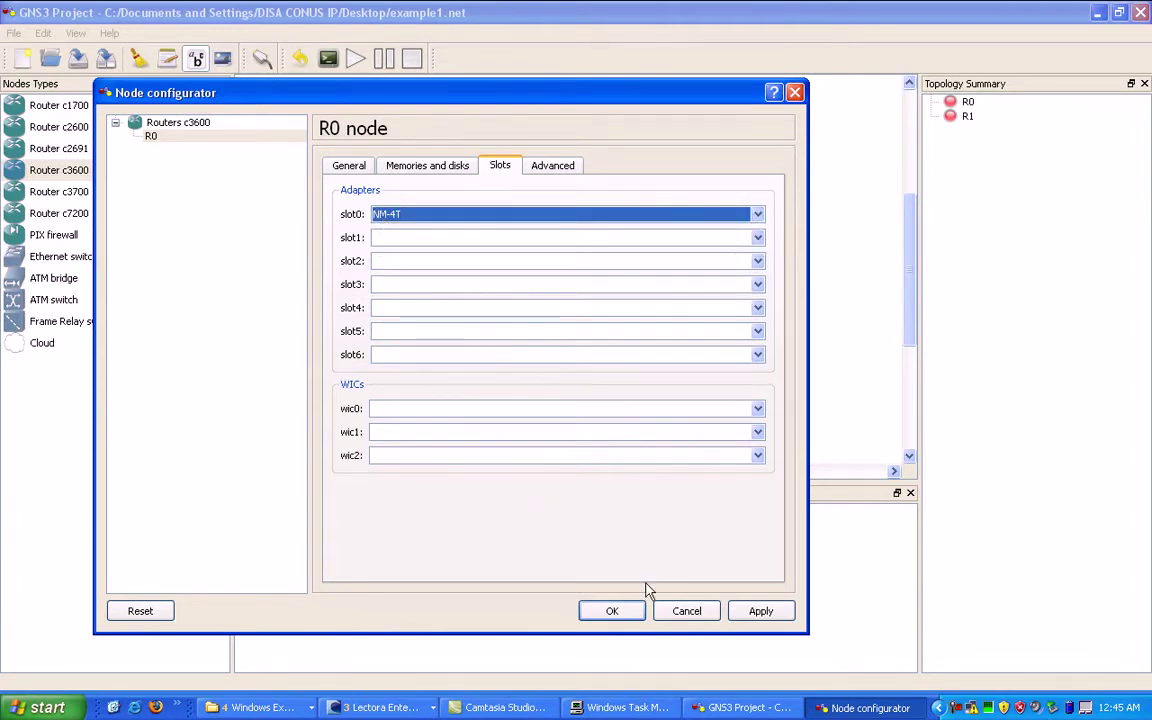
click(755, 611)
click(614, 611)
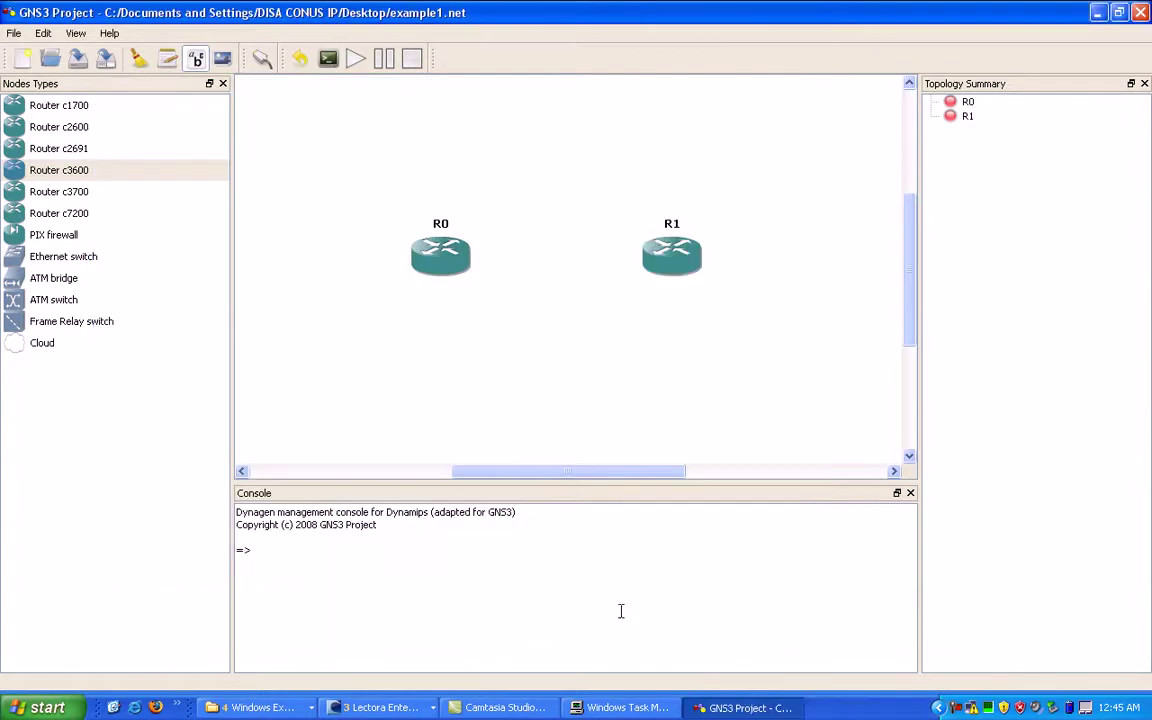
- Check the hardware and interface details of router R1 on the workspace
right_click(669, 262)
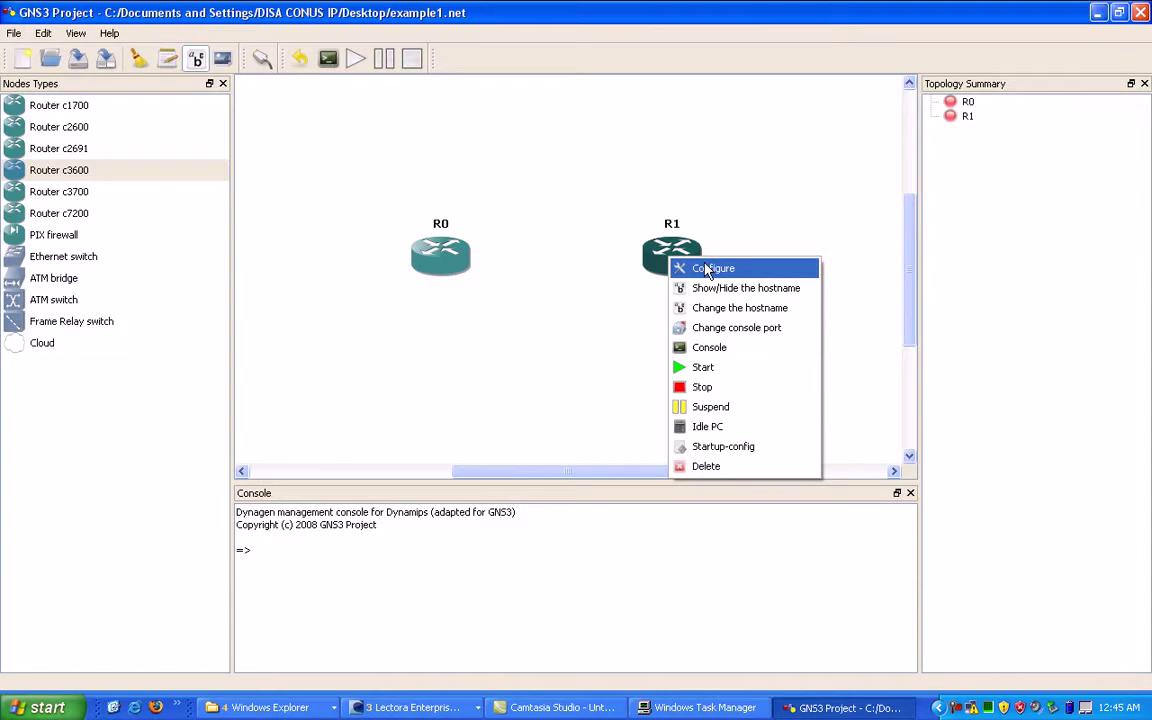
click(480, 205)
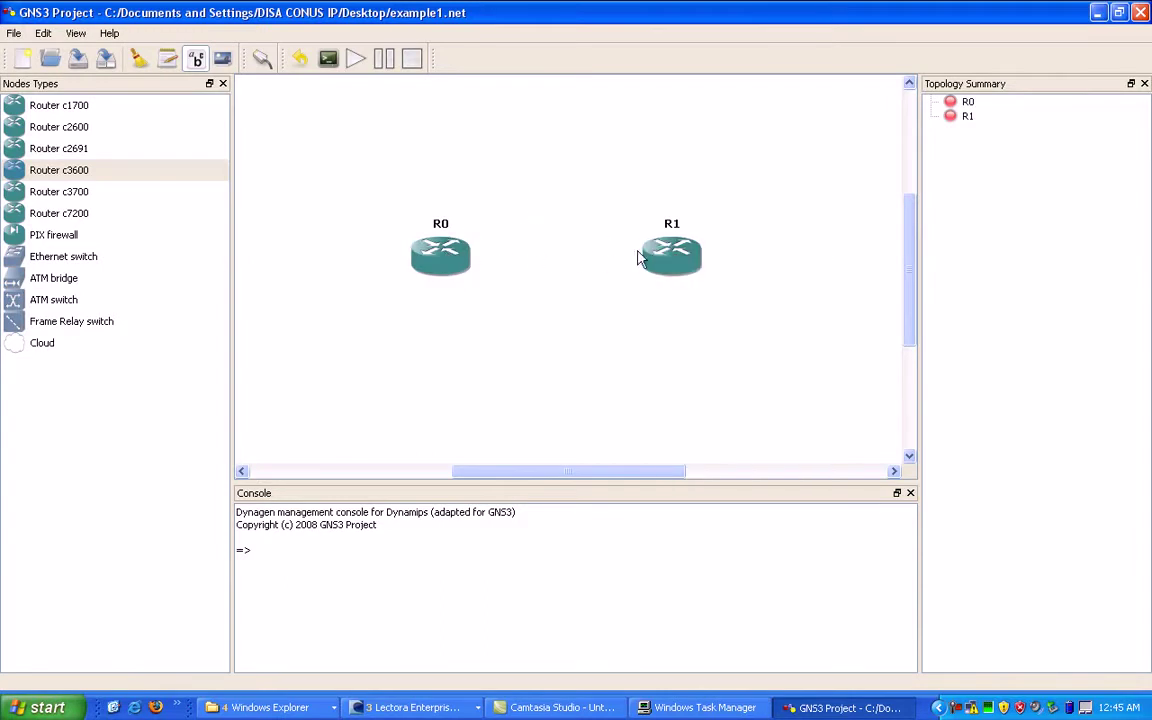
mouse_move(668, 254)
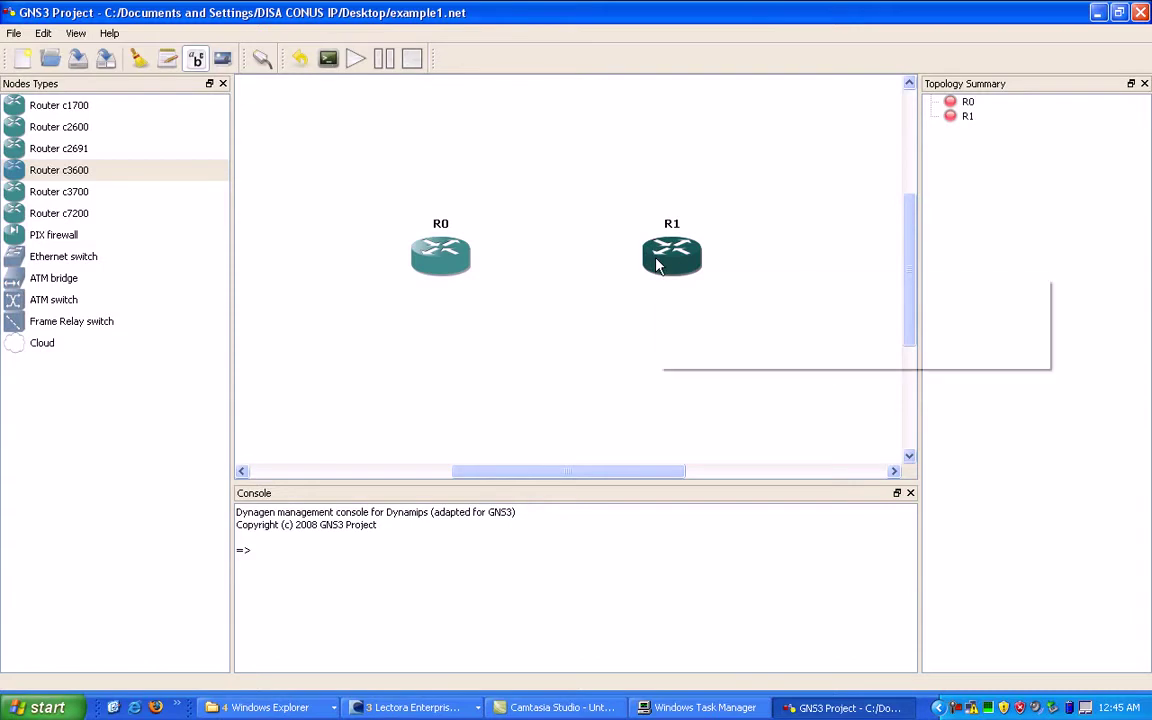
- Install an NM-4T adapter in slot0 of router R1, save the configuration, and check the router's interface details
right_click(668, 256)
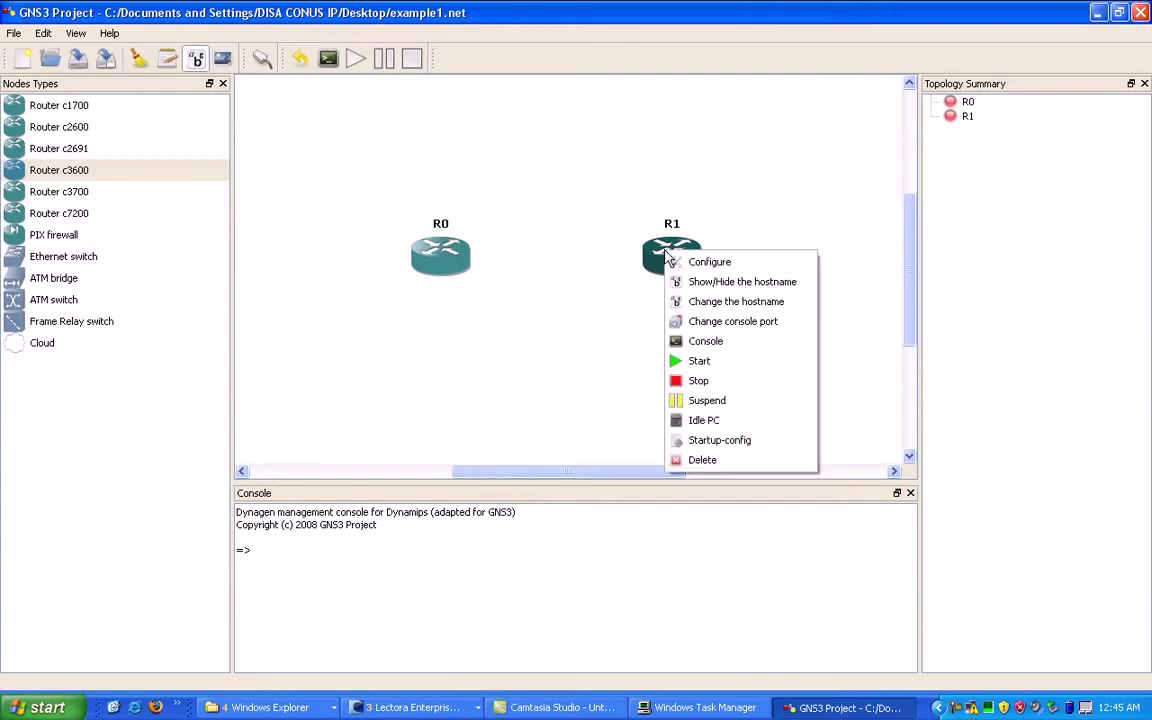
right_click(666, 255)
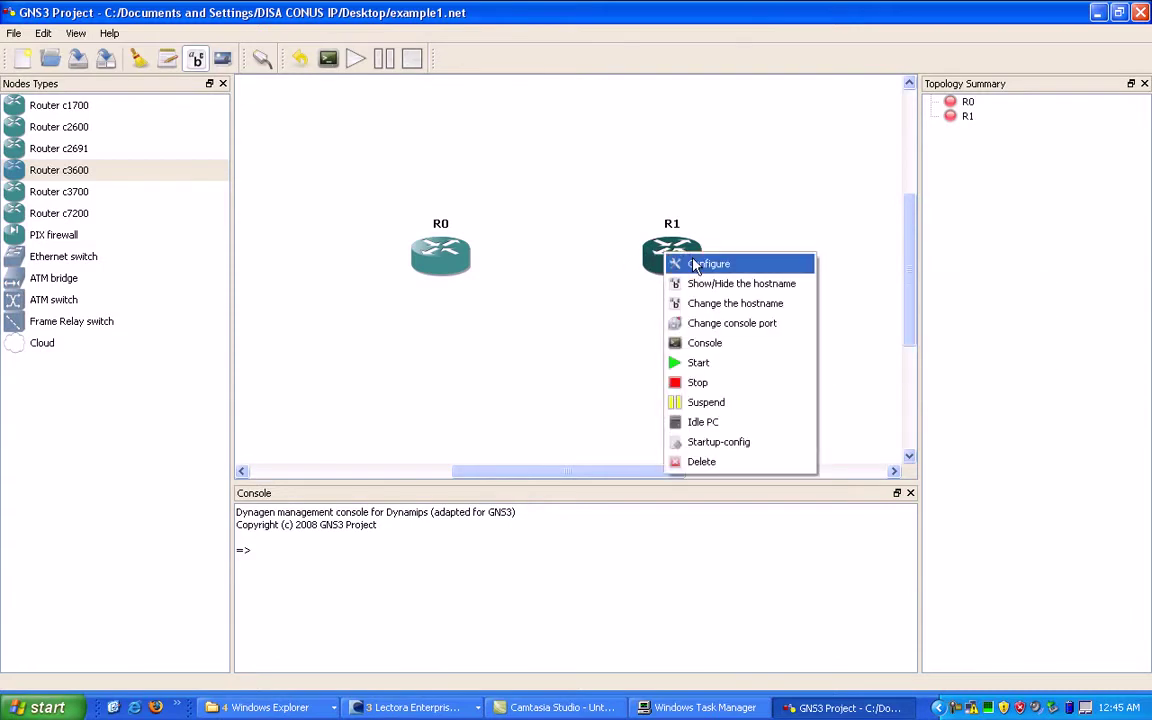
click(695, 265)
click(276, 114)
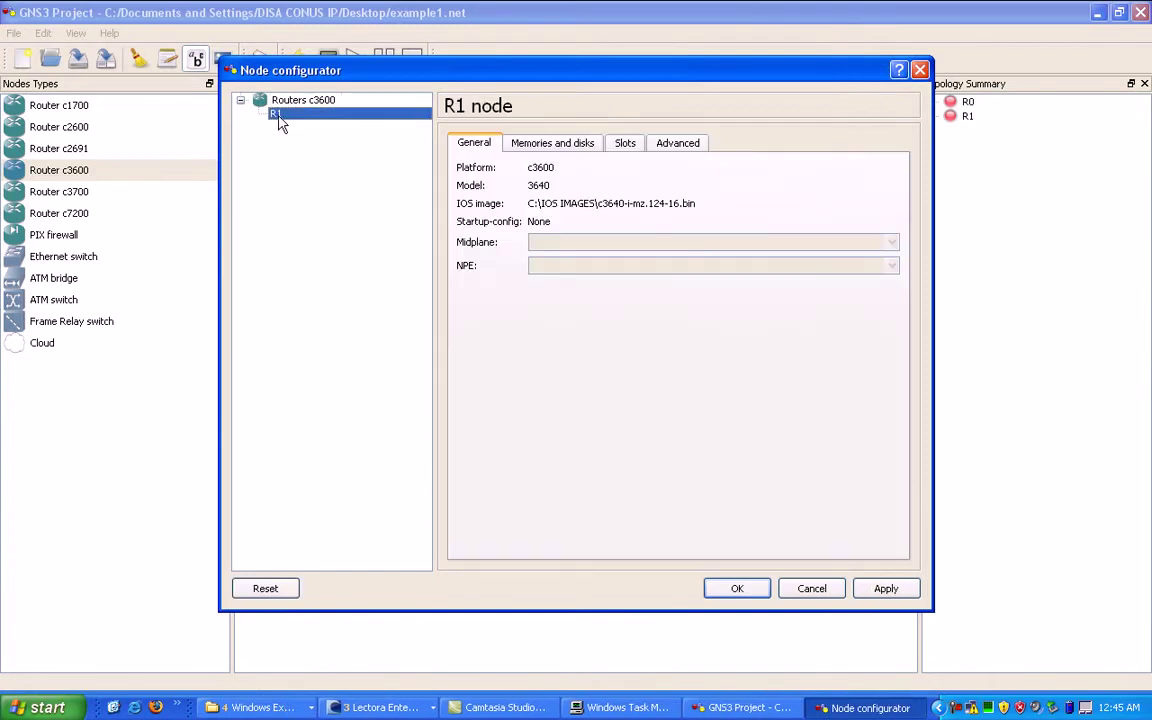
click(625, 145)
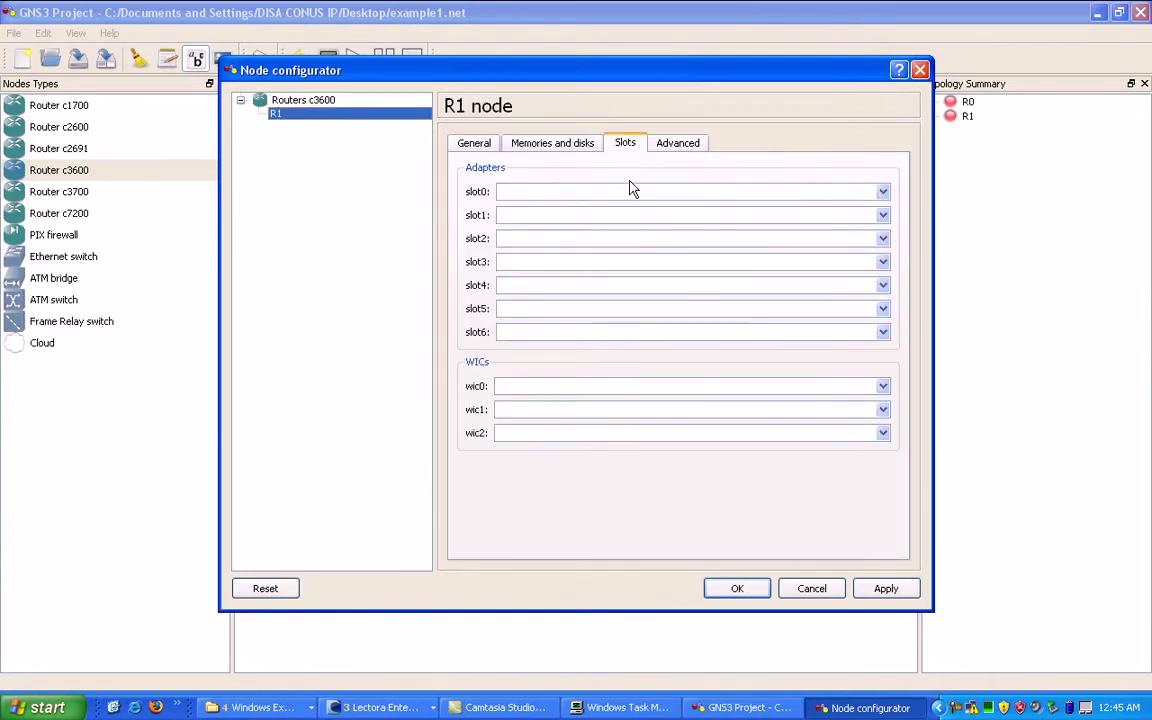
click(590, 191)
click(556, 269)
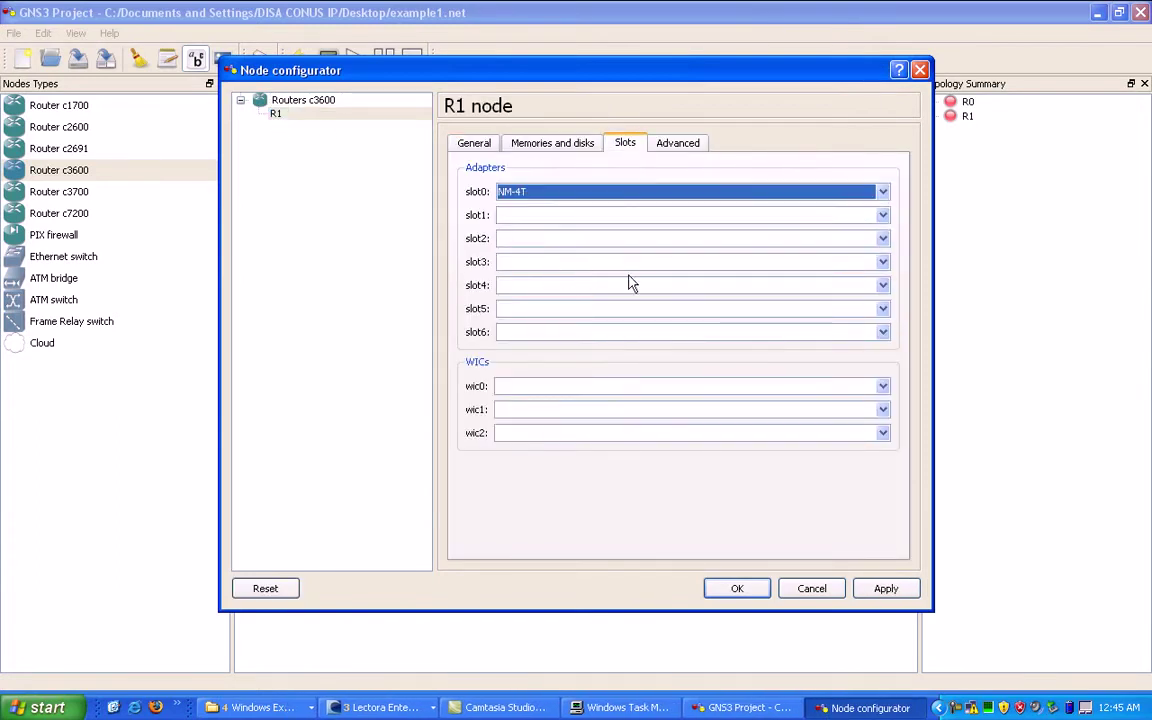
click(886, 589)
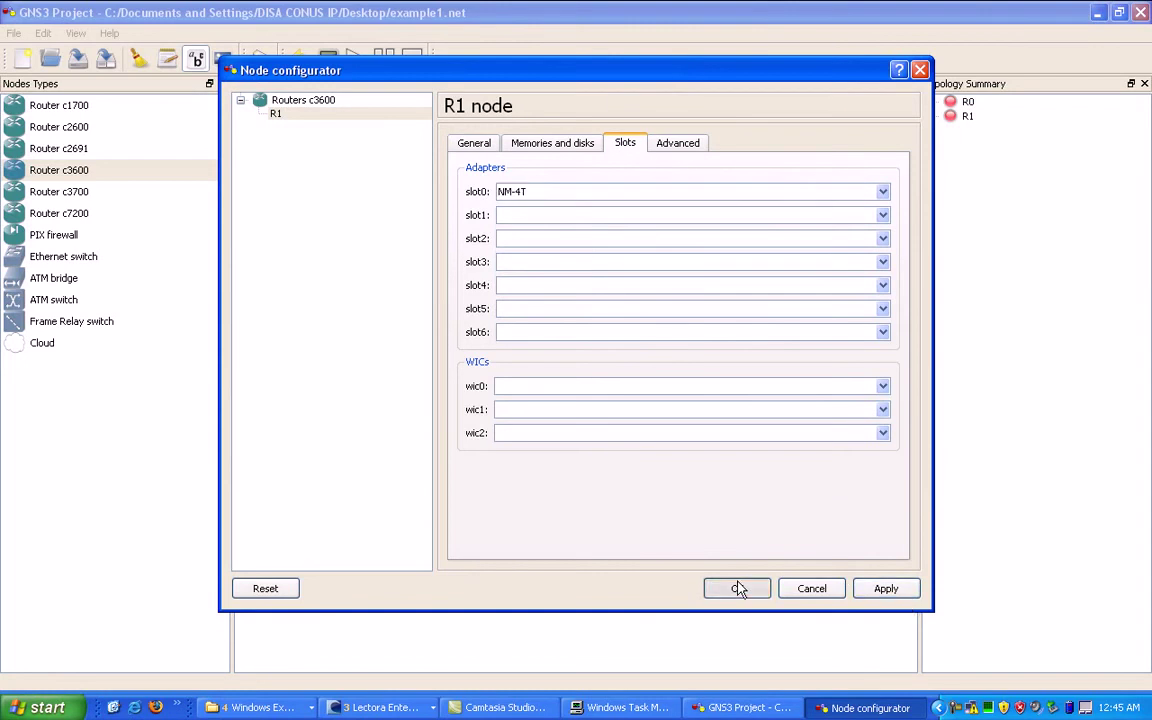
click(738, 589)
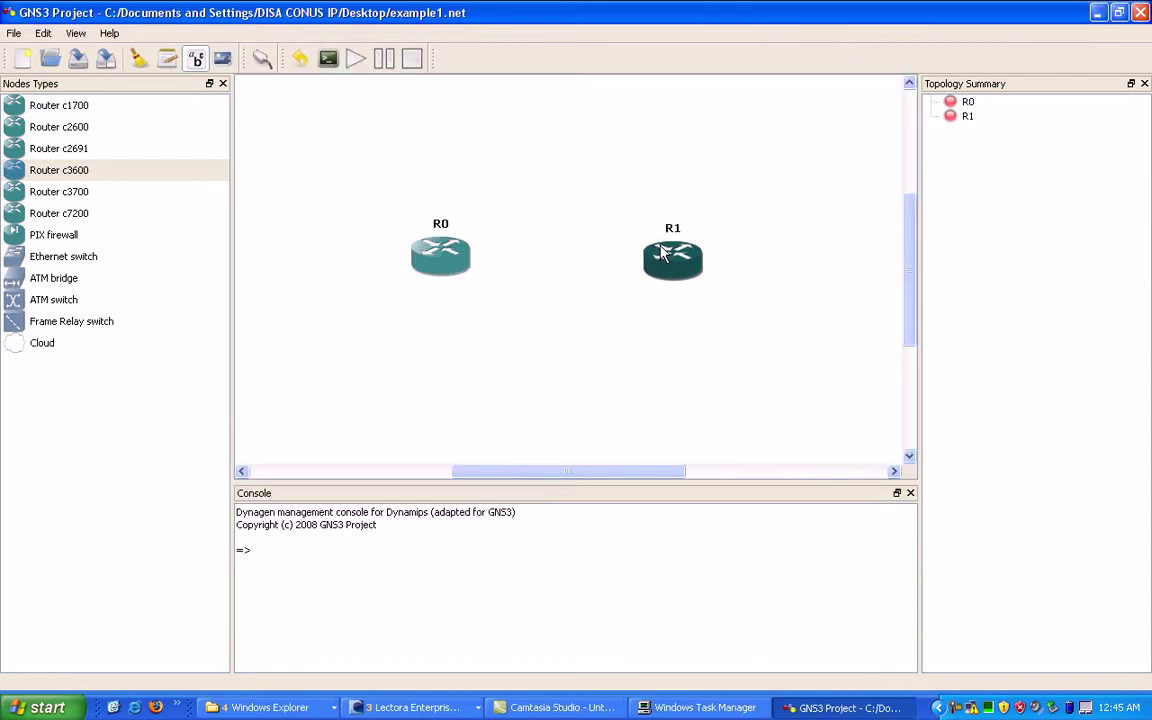
mouse_move(660, 252)
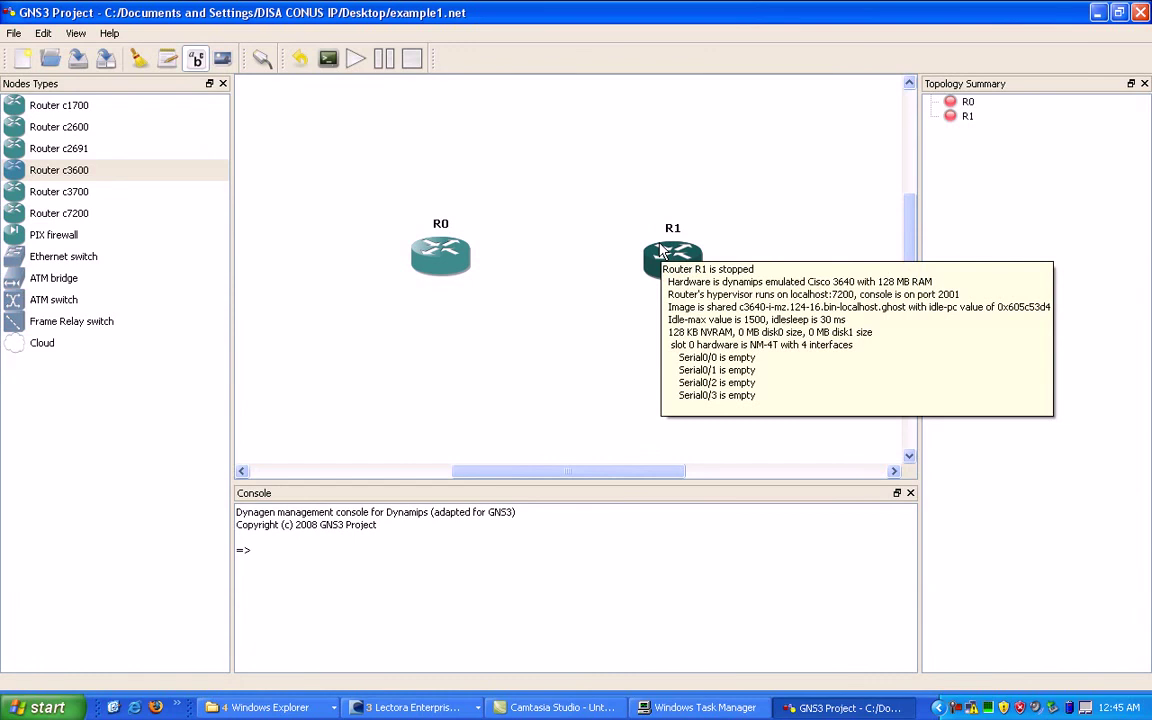